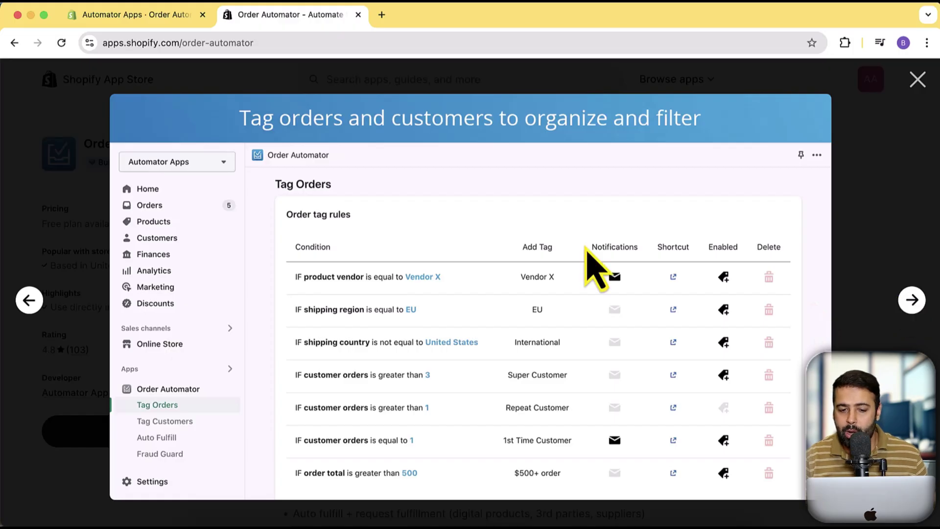
Step: View the app listing's screenshots on multi-condition rules and tag rule notifications, and return to the Order Automator app in the store admin
click(910, 299)
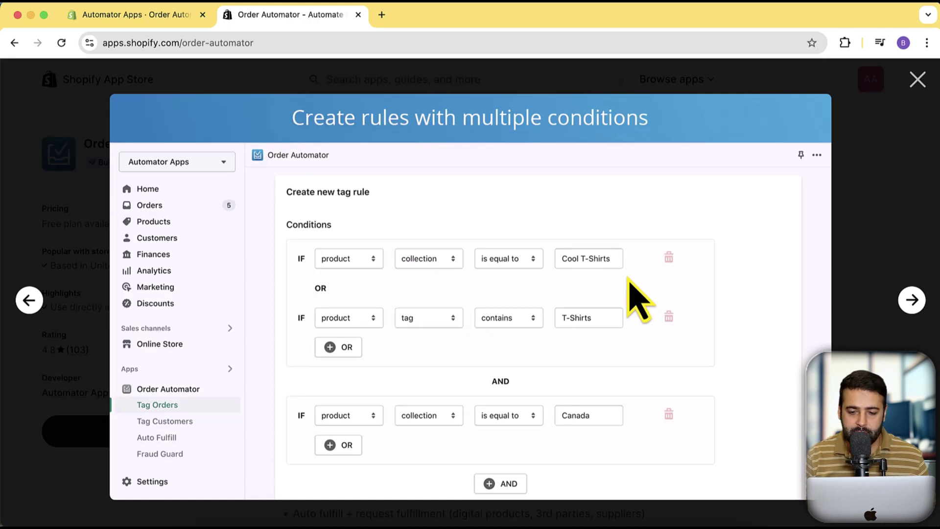
click(910, 299)
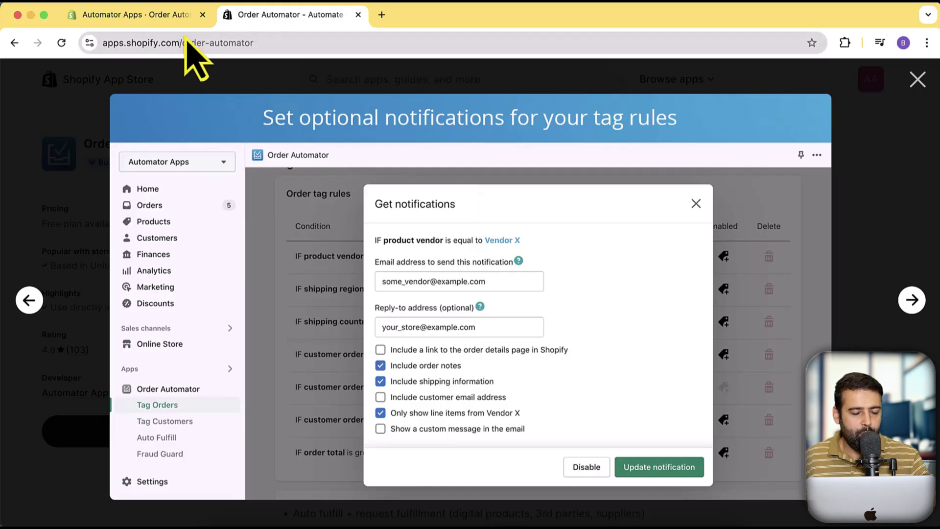
click(176, 23)
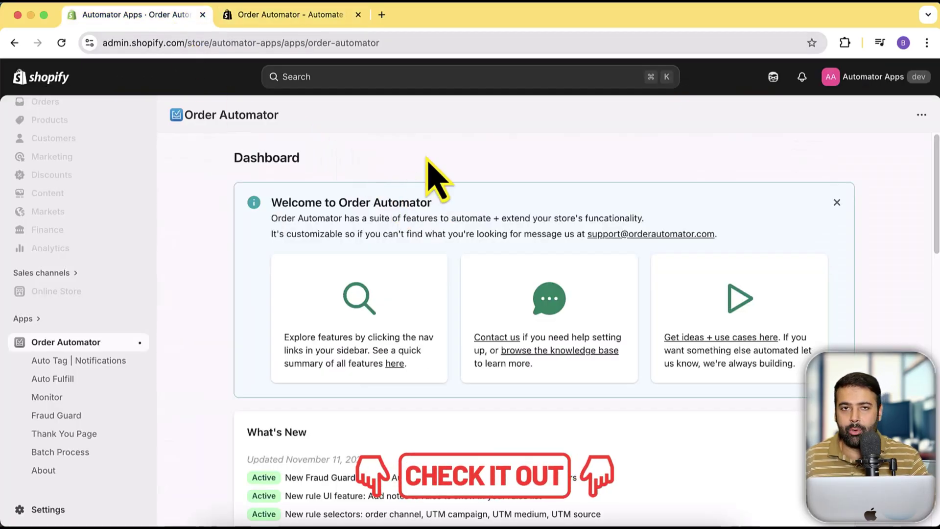
Step: Look through the Order Automator dashboard, covering What's New, Order Logs, the current plan and the order process time setting
scroll(432, 147, down, 2)
scroll(432, 147, down, 7)
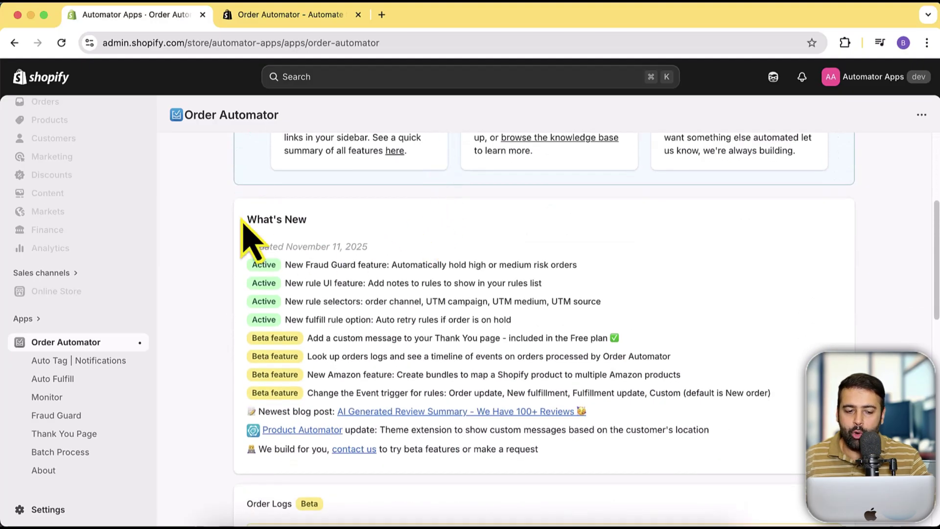
drag(242, 221, 316, 218)
click(395, 218)
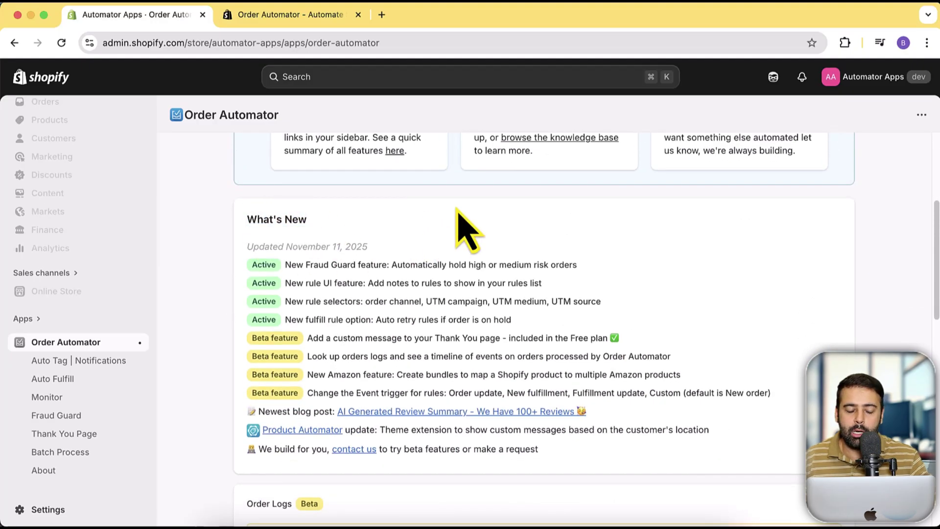
scroll(460, 225, down, 5)
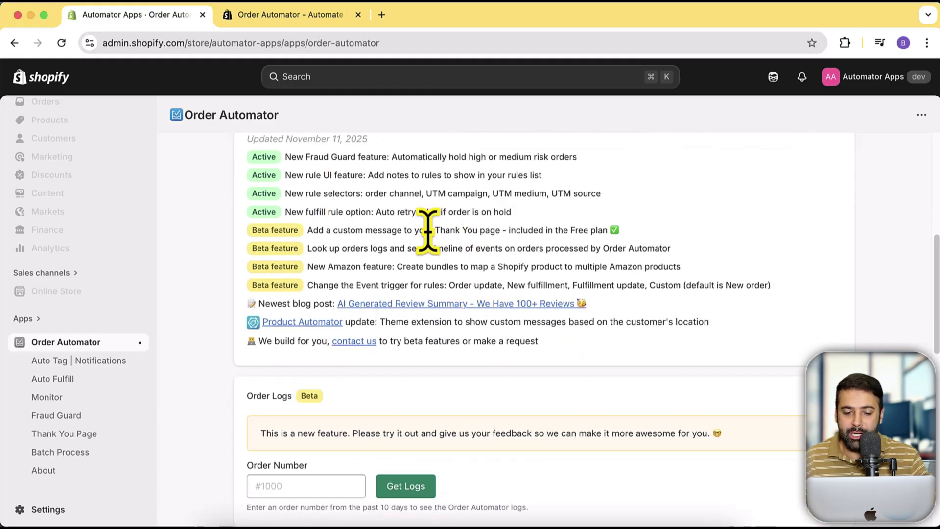
scroll(615, 230, down, 12)
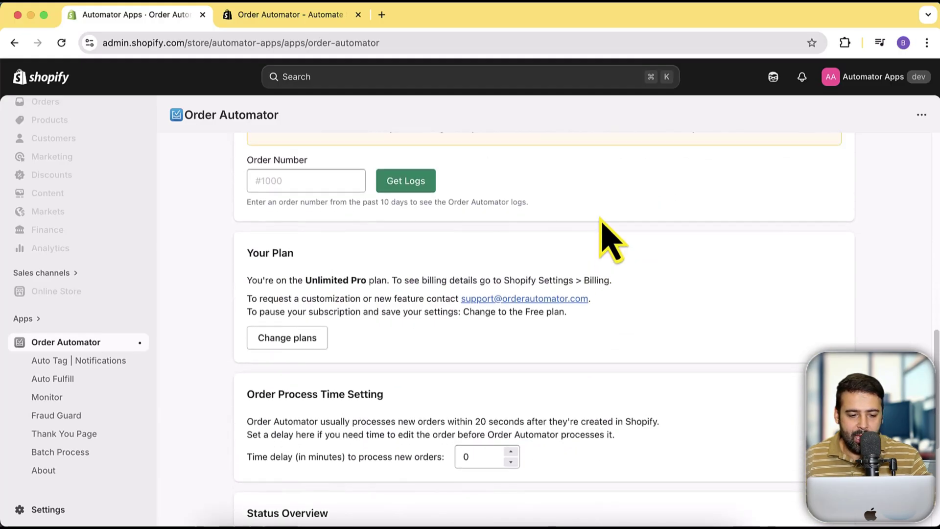
scroll(605, 245, down, 3)
scroll(378, 227, up, 8)
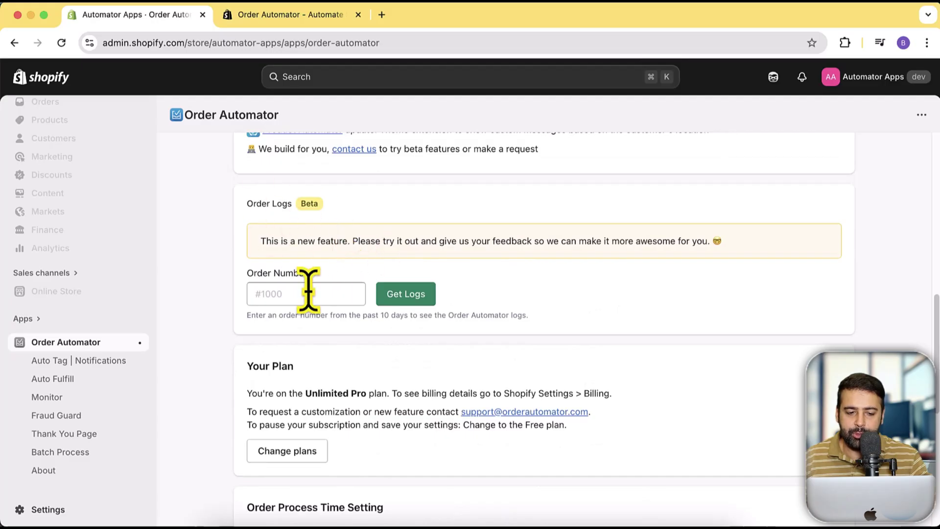
click(280, 294)
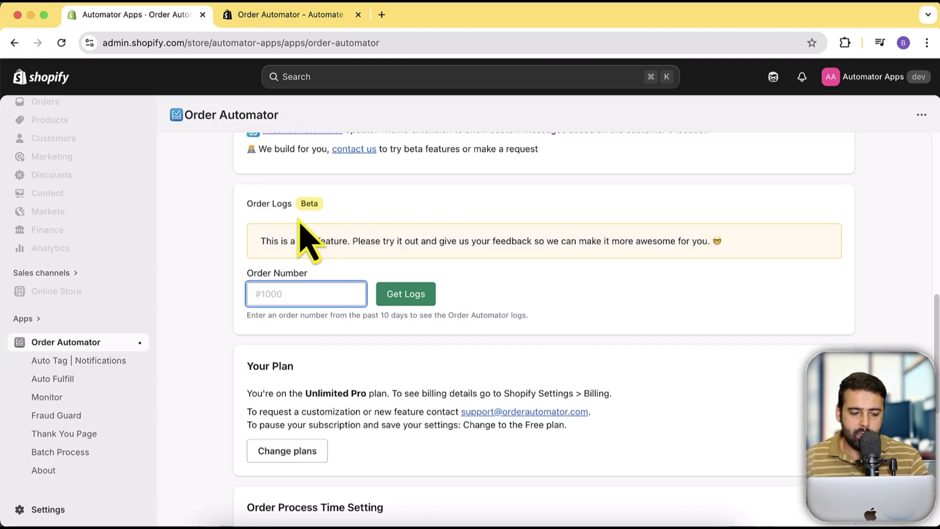
Step: Open the Auto Tag | Notifications page, check Tag Customers and Notification Settings, and return to Tag Orders
click(81, 363)
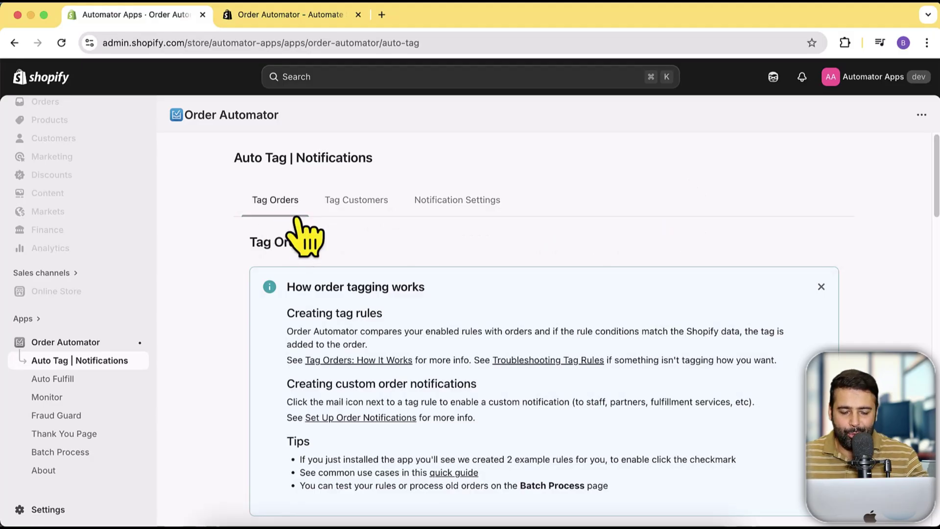
click(364, 208)
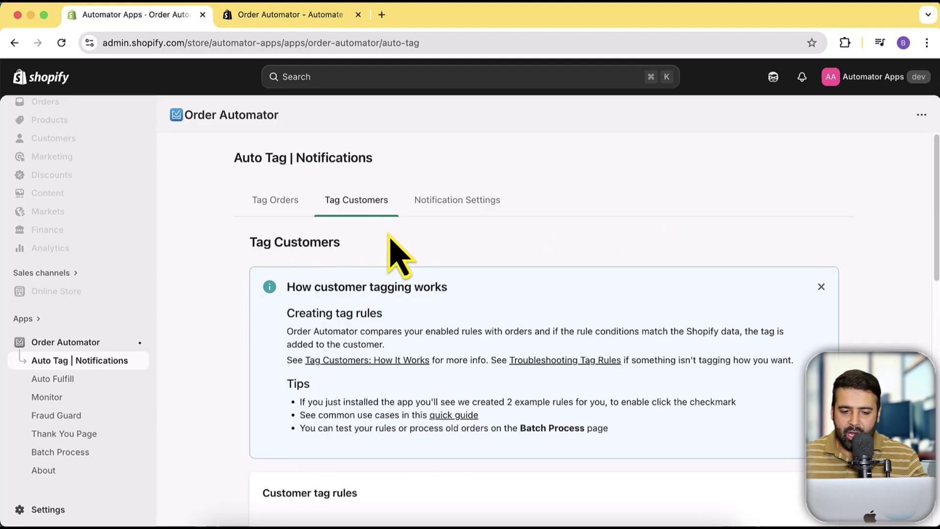
click(443, 203)
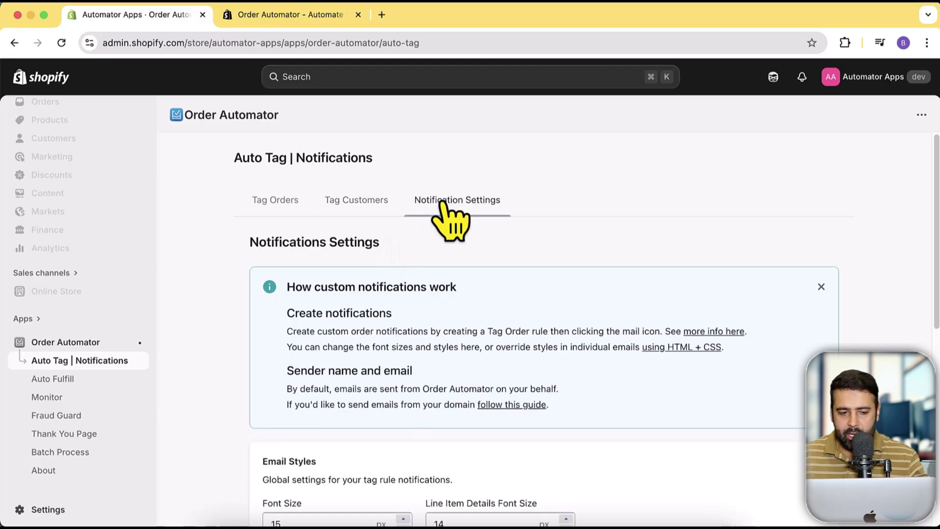
click(276, 205)
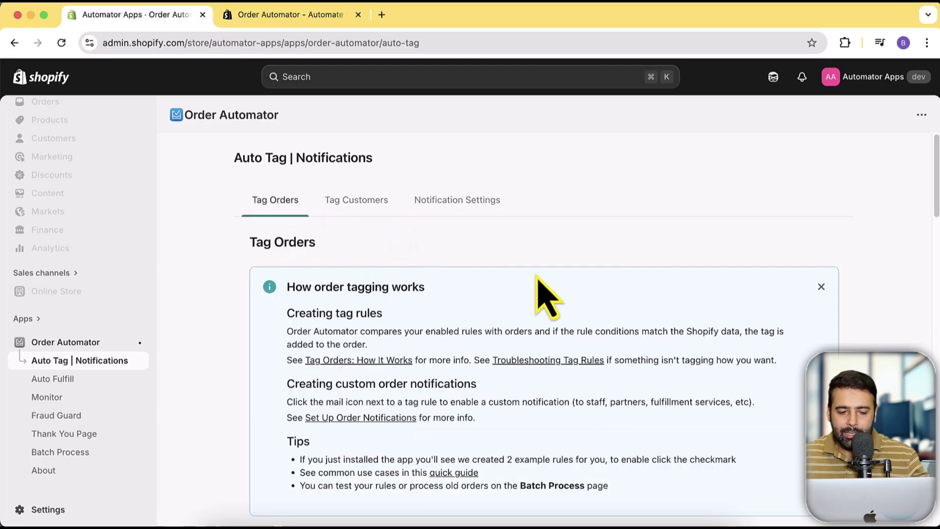
Step: Read the guide on how order tagging works, including creating tag rules, custom order notifications and tips
scroll(583, 189, down, 3)
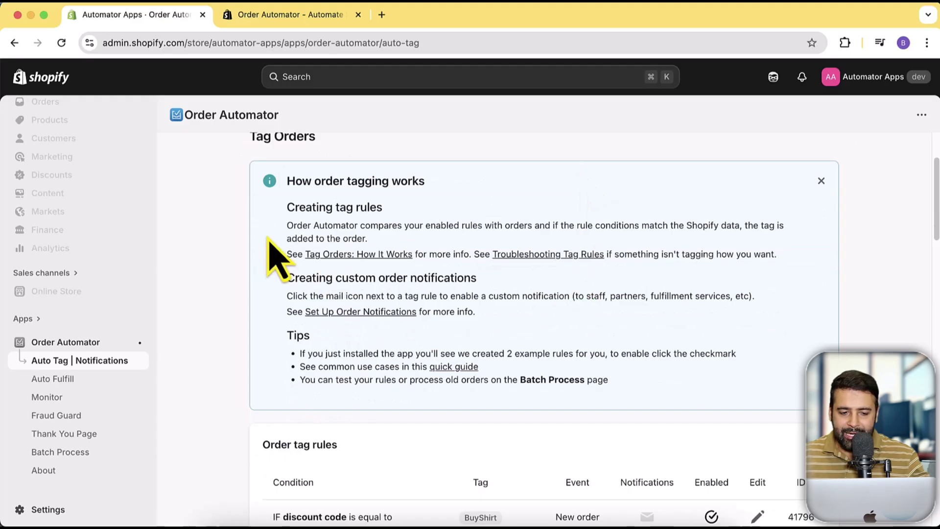
drag(284, 177, 632, 381)
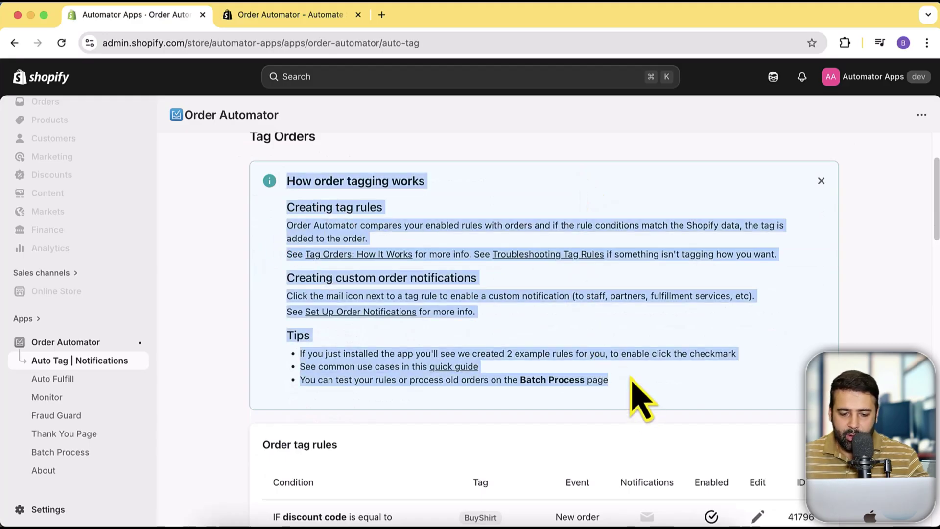
click(632, 381)
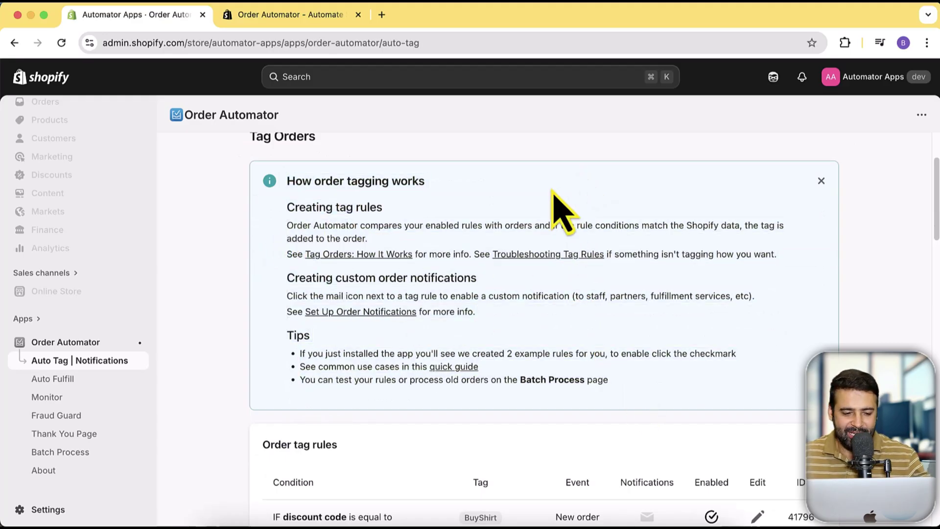
Step: Examine the order tag rules, focusing on the discount code rule for "Buy 2 for 10% off" and its BuyShirt tag
scroll(558, 209, down, 7)
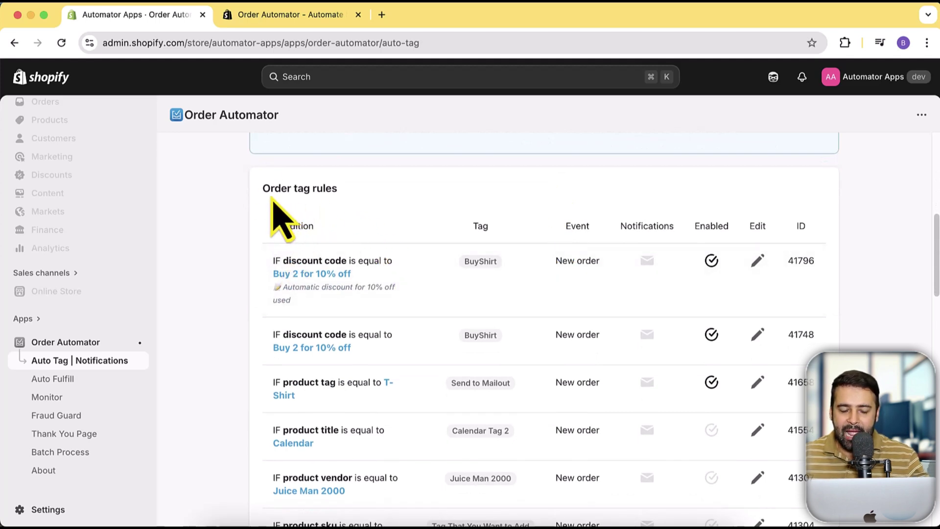
drag(263, 188, 293, 188)
click(431, 240)
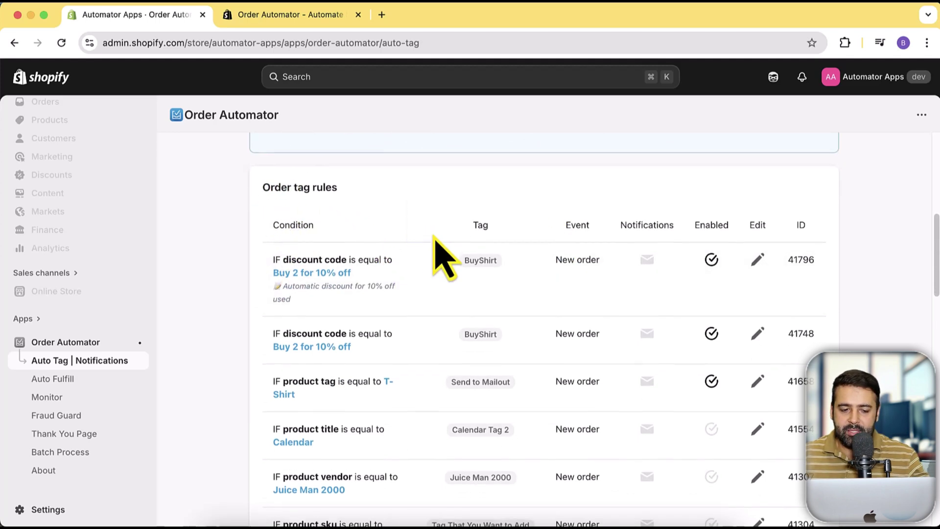
scroll(421, 257, down, 1)
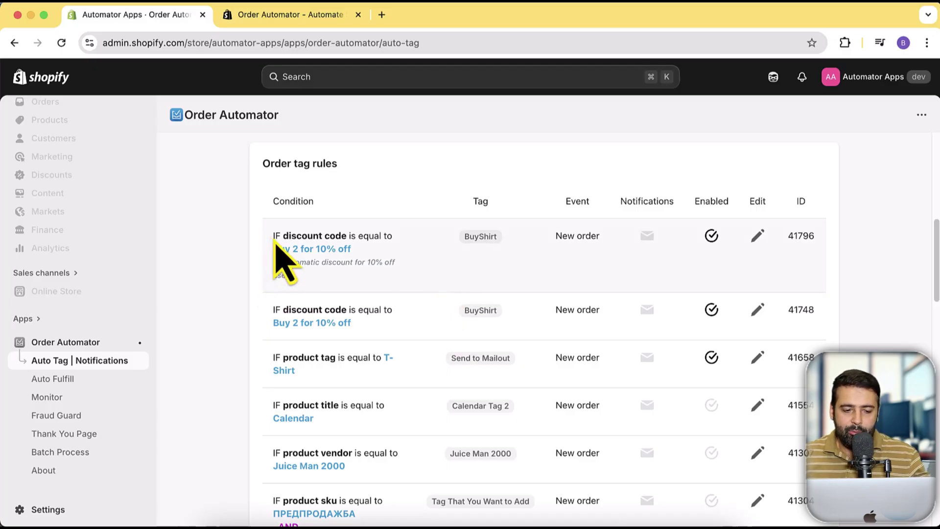
drag(284, 235, 345, 235)
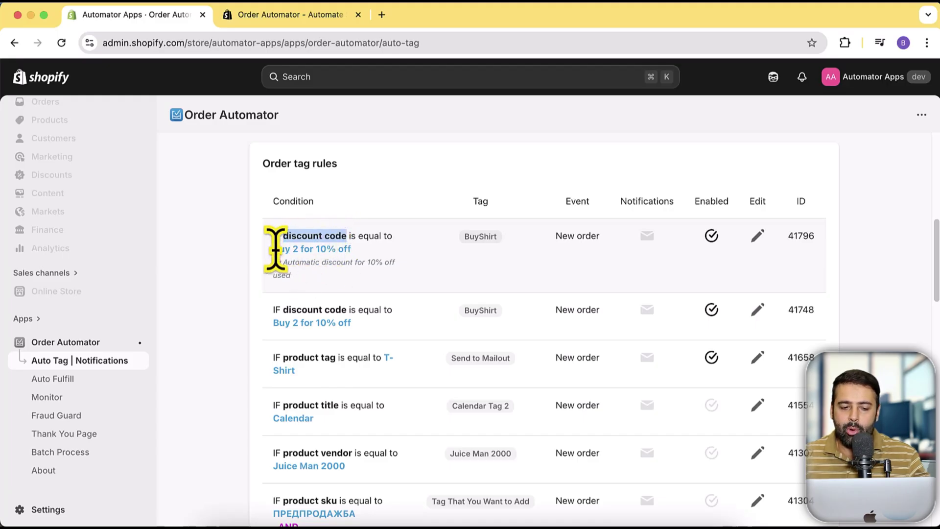
drag(273, 250, 363, 277)
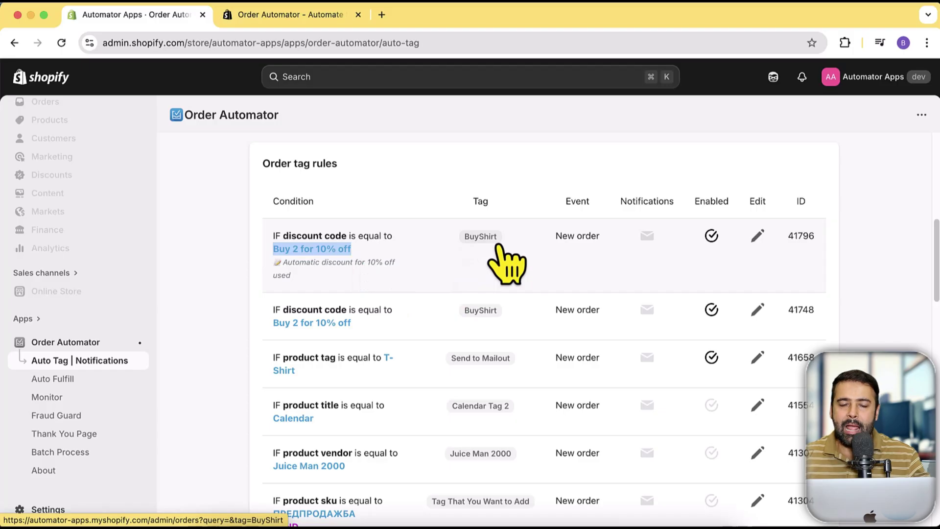
click(514, 282)
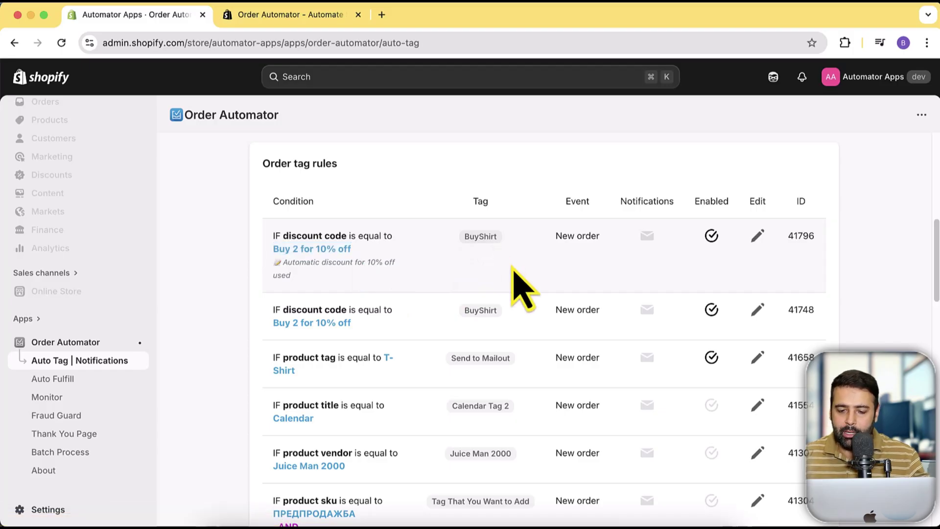
Step: Review further order tag rules, including the one for the product title Calendar
scroll(642, 264, down, 2)
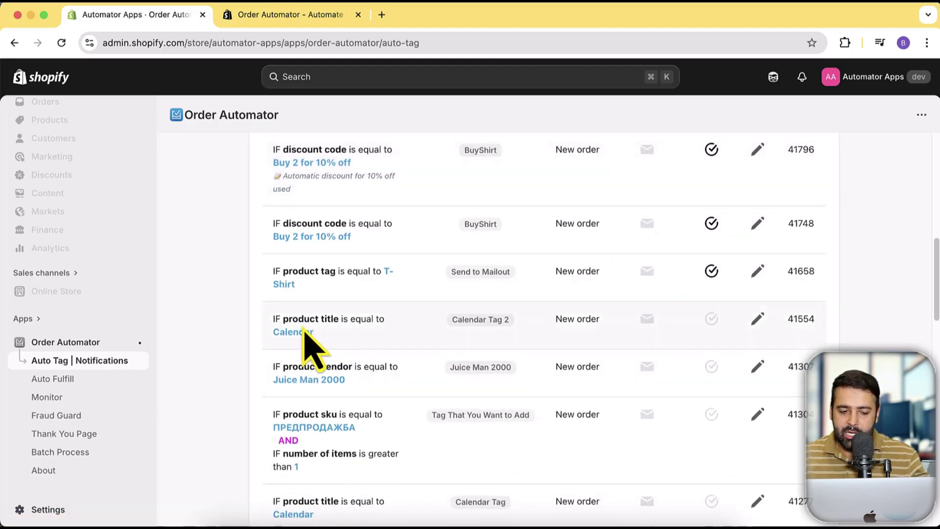
drag(315, 333, 272, 332)
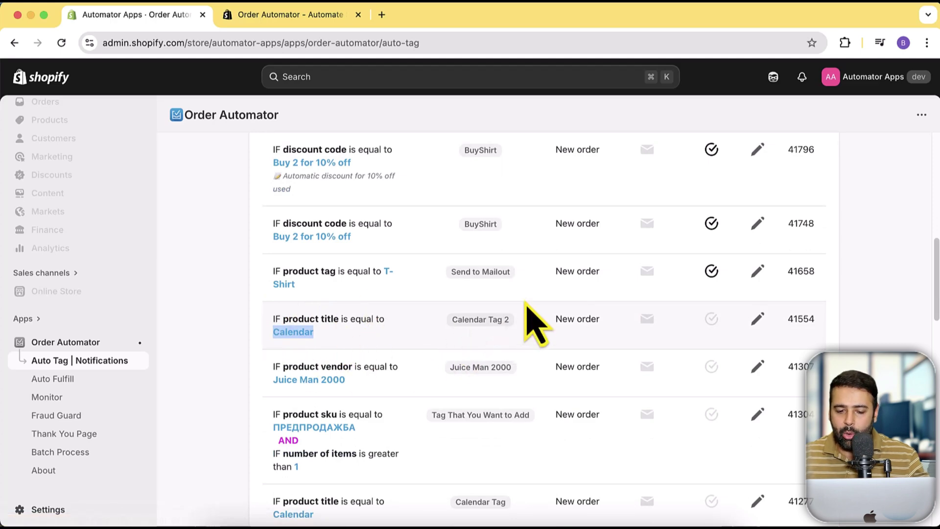
scroll(532, 304, down, 3)
scroll(531, 303, down, 2)
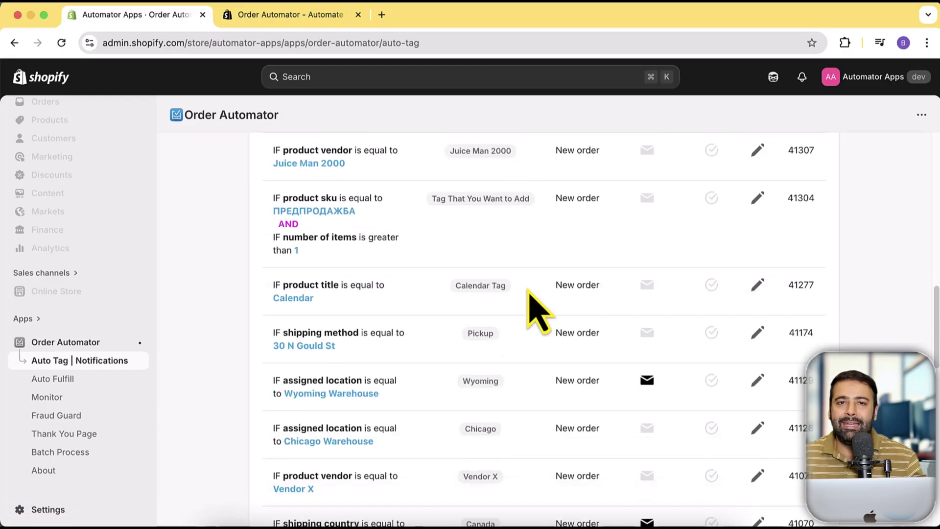
Step: In the new order tag rule, set the condition to product price is equal to 2000
scroll(529, 292, down, 12)
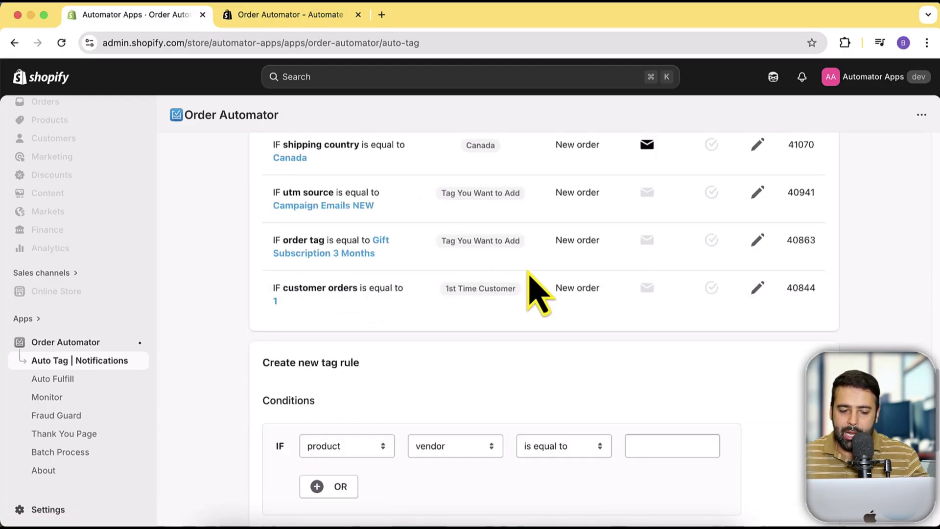
scroll(262, 231, down, 1)
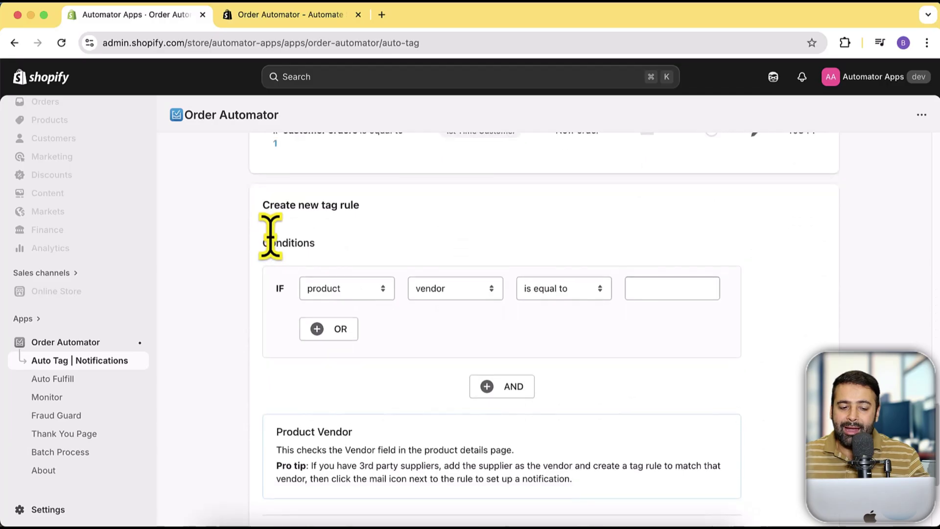
drag(263, 206, 366, 209)
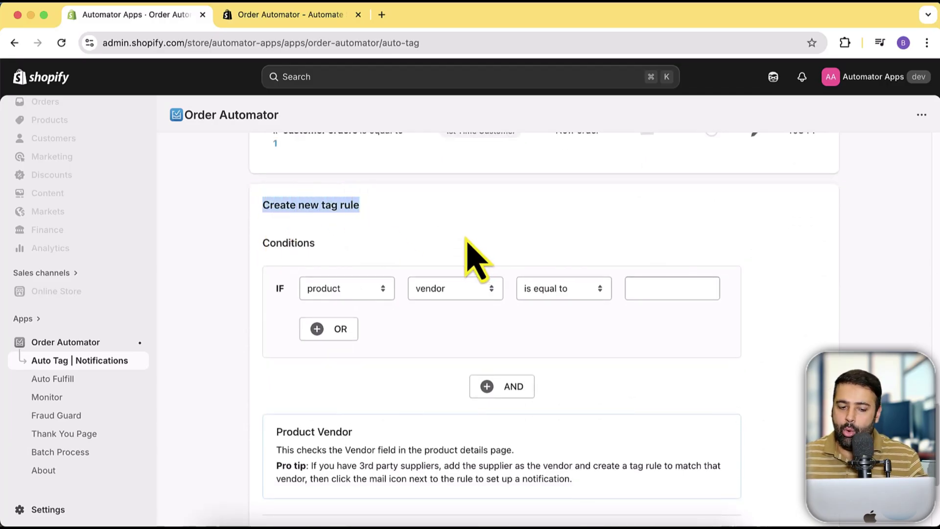
scroll(395, 303, down, 1)
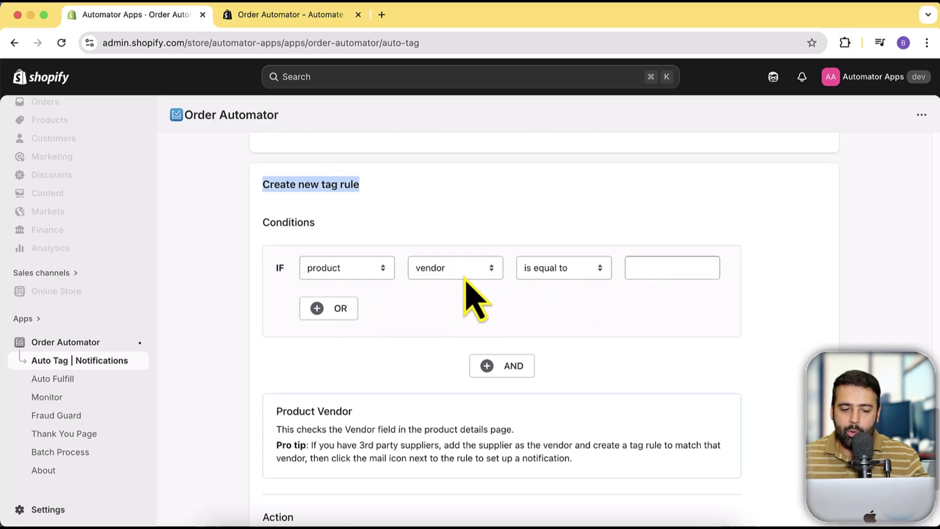
click(371, 272)
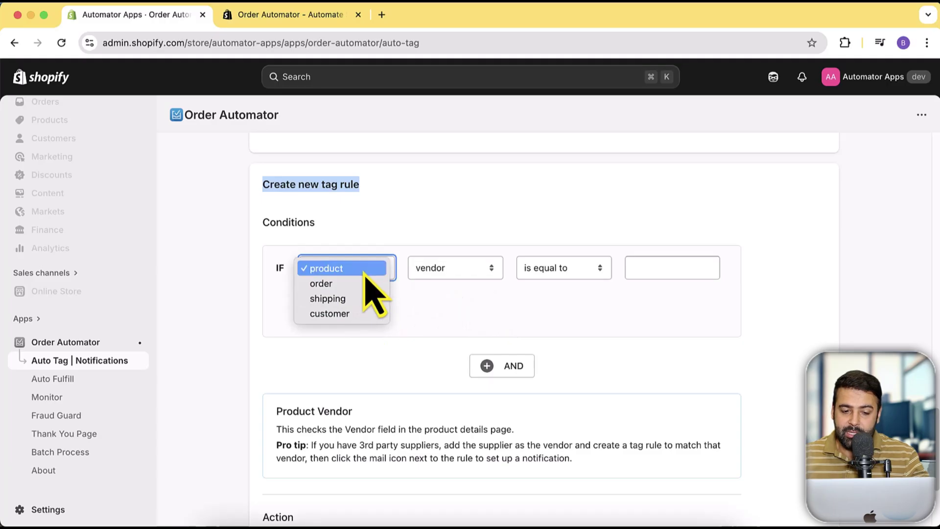
click(367, 273)
click(478, 276)
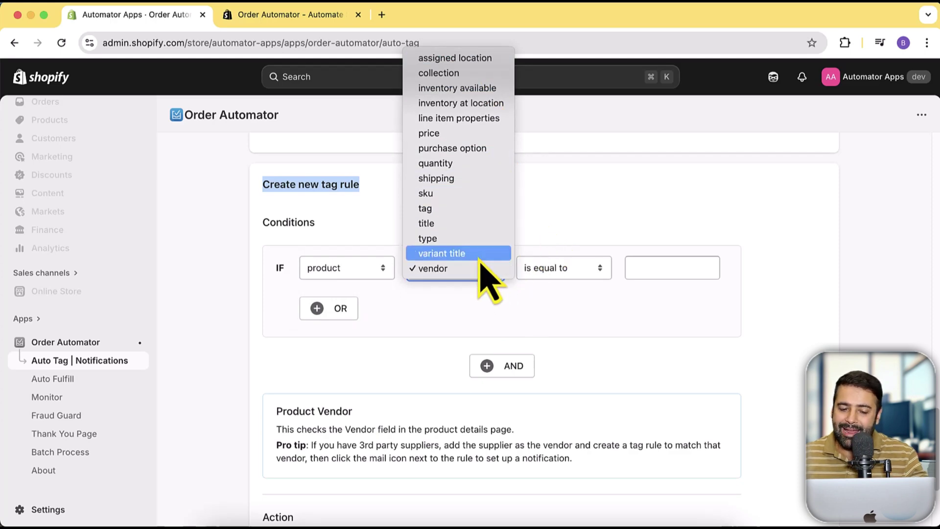
click(476, 137)
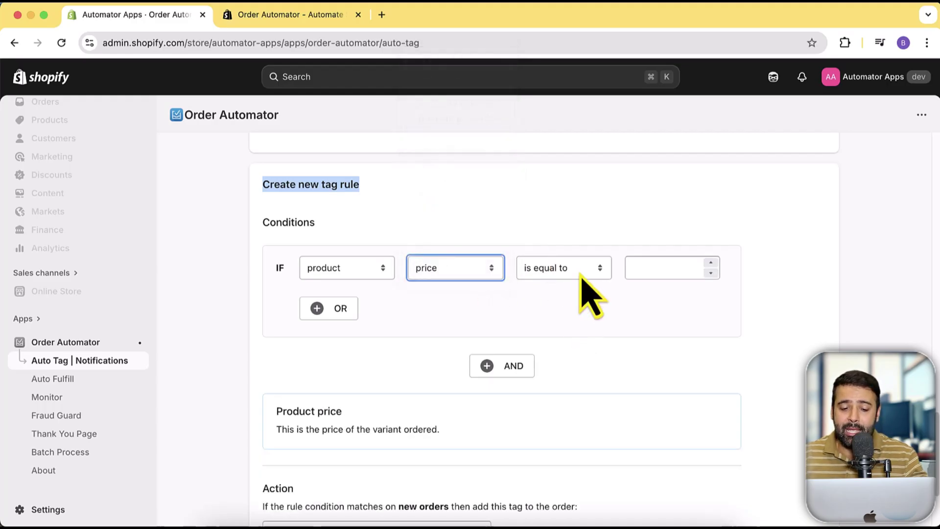
click(580, 278)
click(655, 318)
click(653, 272)
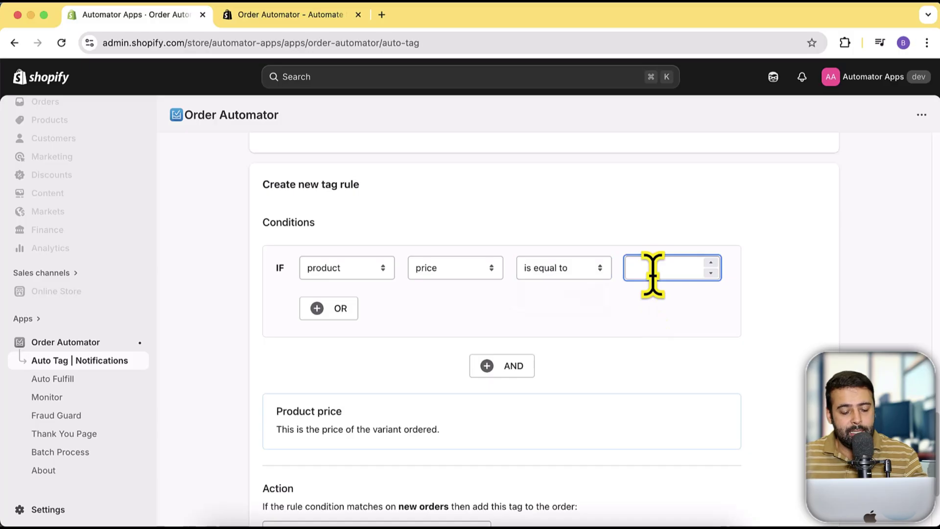
text(2000)
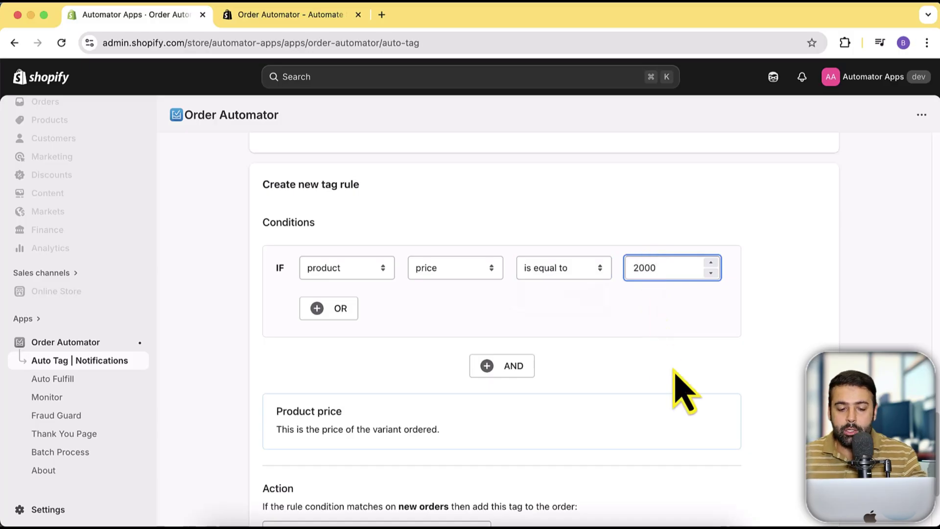
Step: Set the new rule to add the tag big-order to matching new orders and activate the rule
scroll(674, 367, down, 5)
click(440, 407)
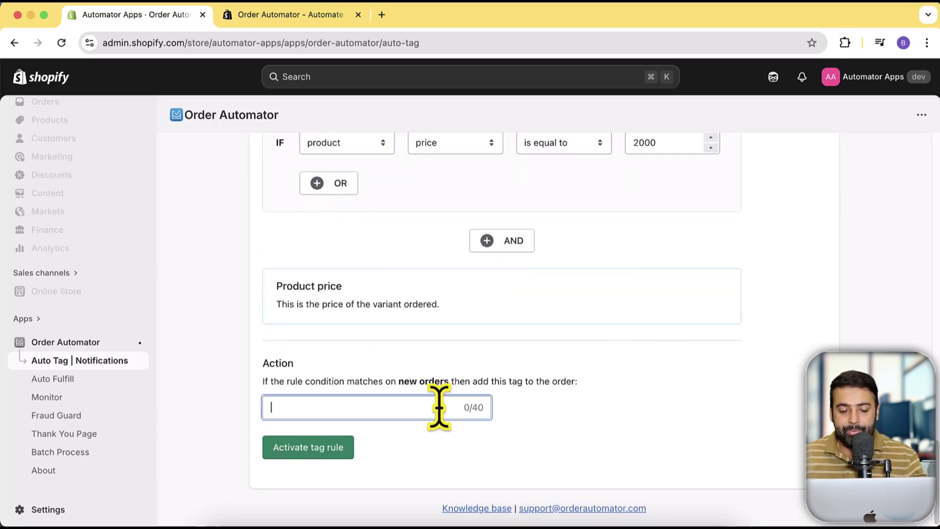
scroll(640, 357, up, 1)
text(bi)
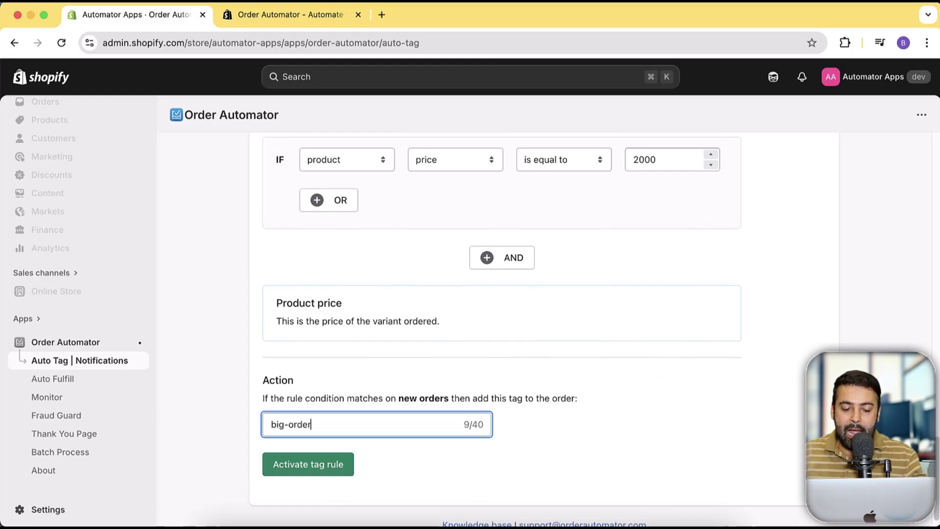
text(g-order)
scroll(676, 294, up, 1)
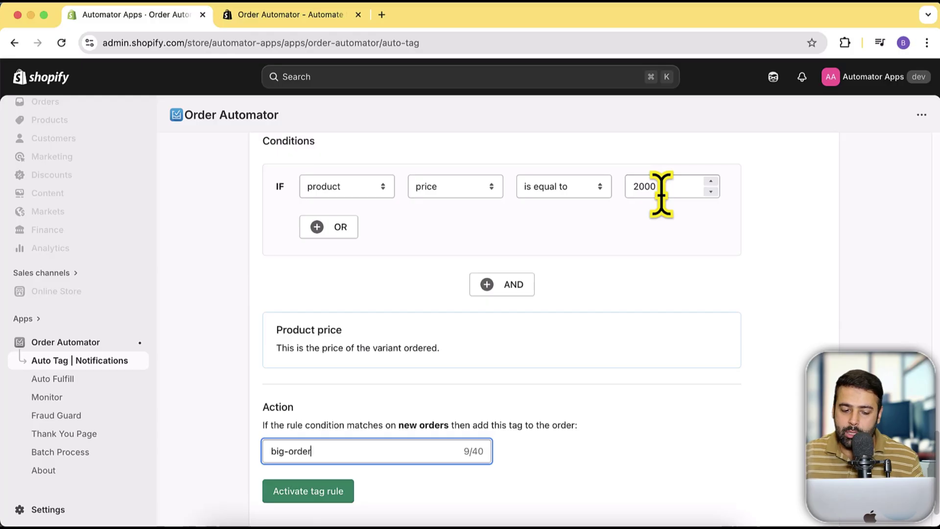
scroll(642, 255, down, 1)
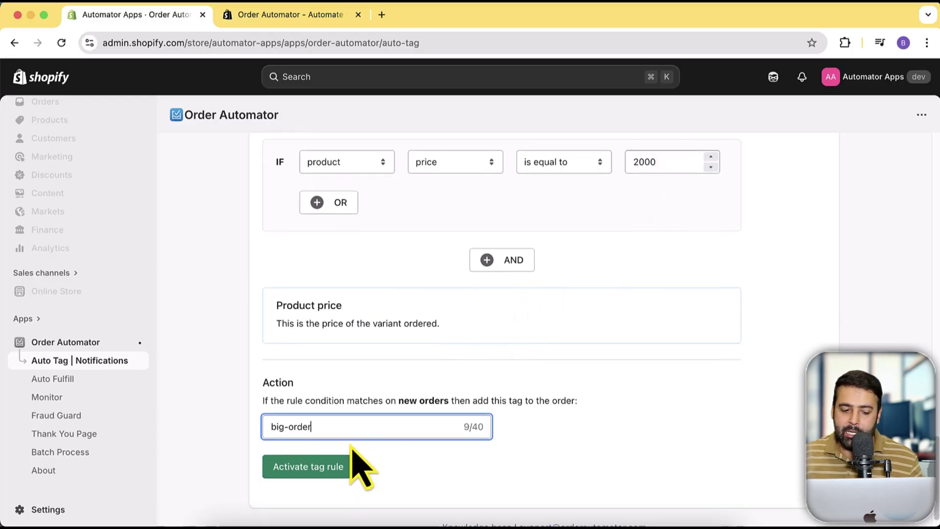
drag(321, 426, 271, 426)
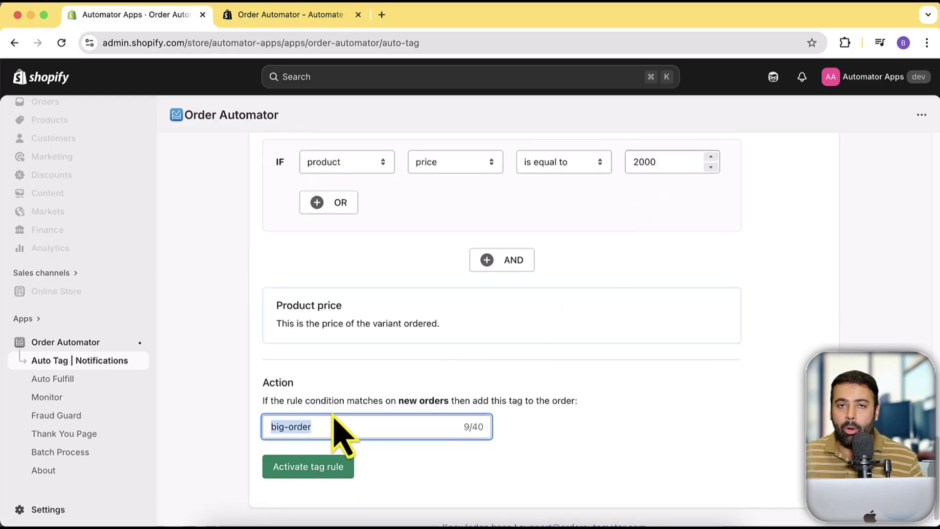
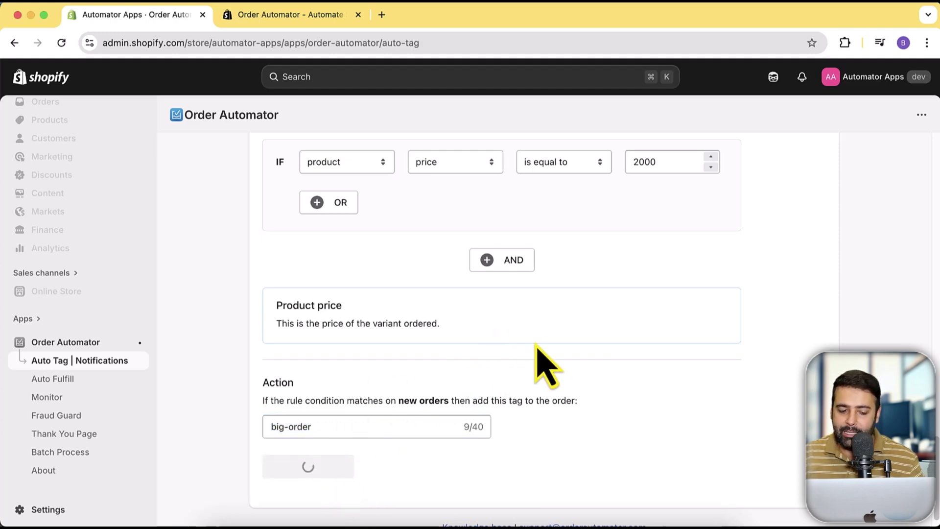
Step: Review the order tag rules list, comparing the price conditions of the big-order and vip rules
scroll(546, 370, up, 20)
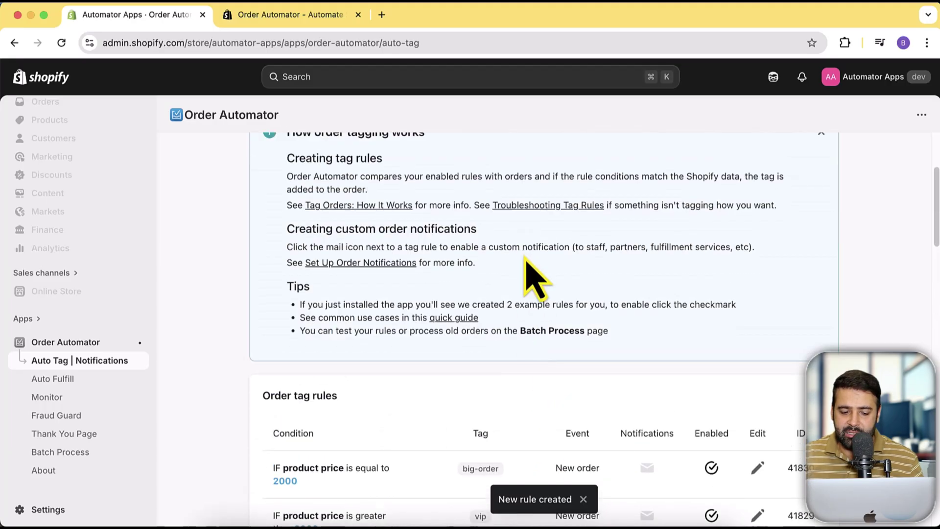
scroll(536, 284, down, 3)
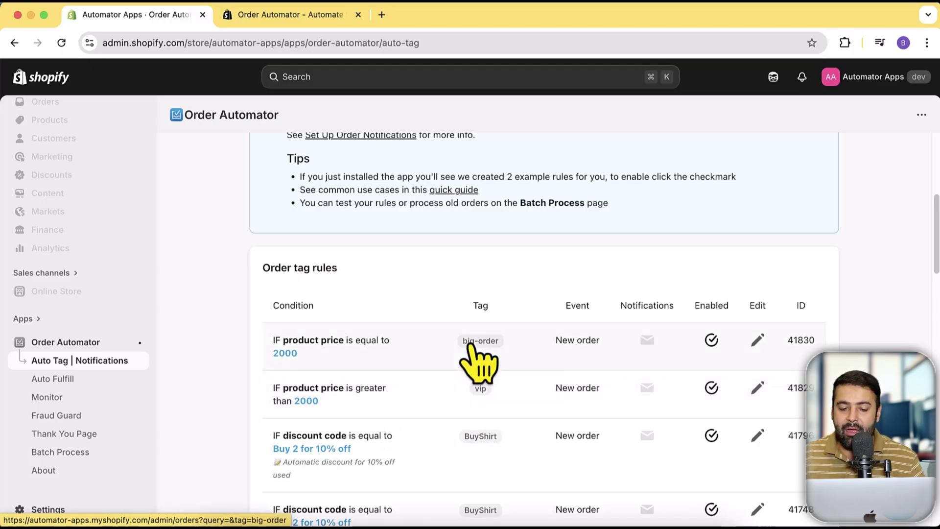
drag(298, 354, 273, 354)
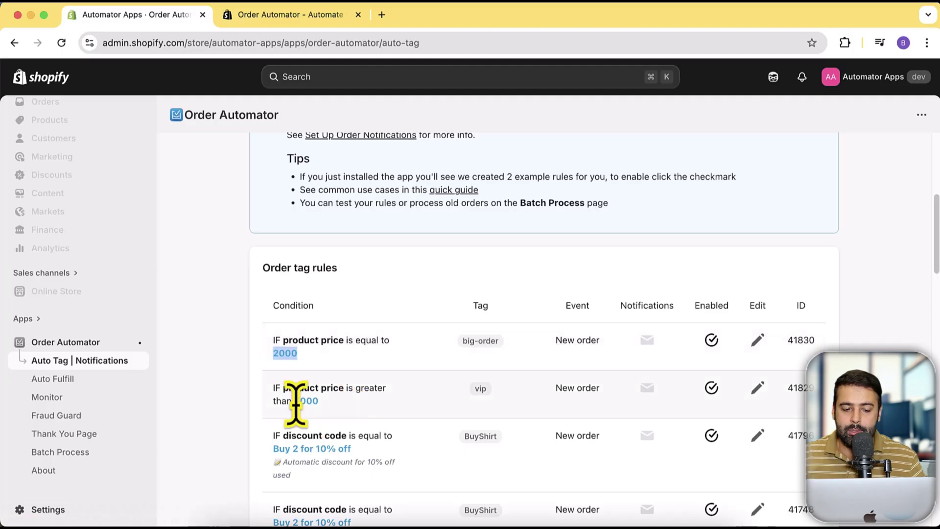
drag(296, 402, 336, 401)
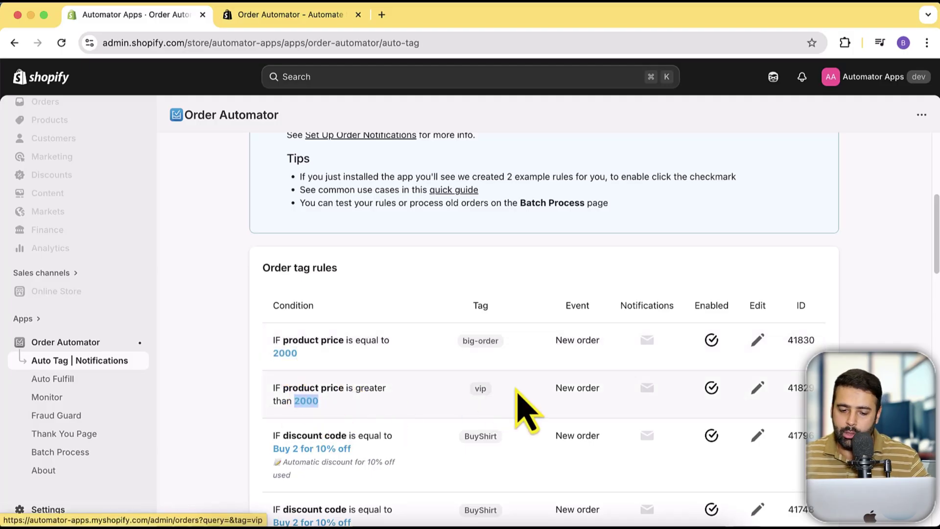
scroll(517, 372, down, 5)
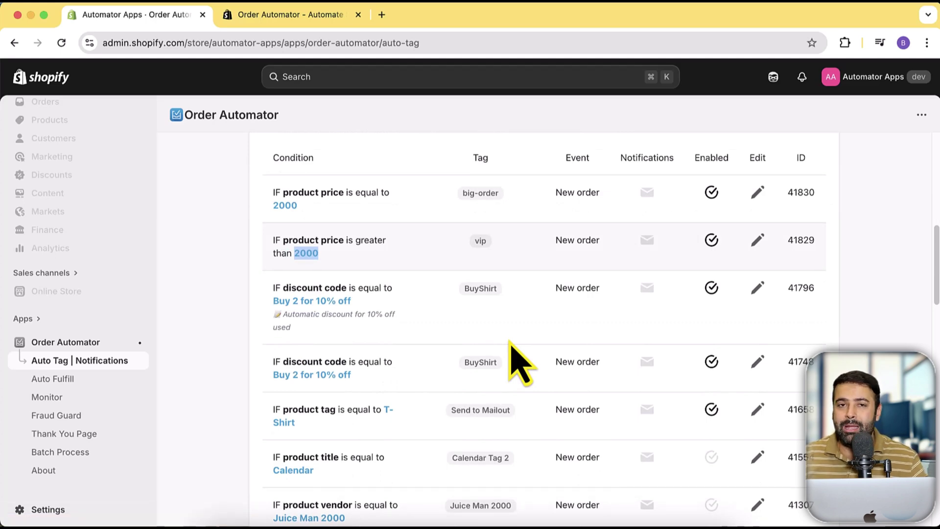
scroll(512, 355, up, 1)
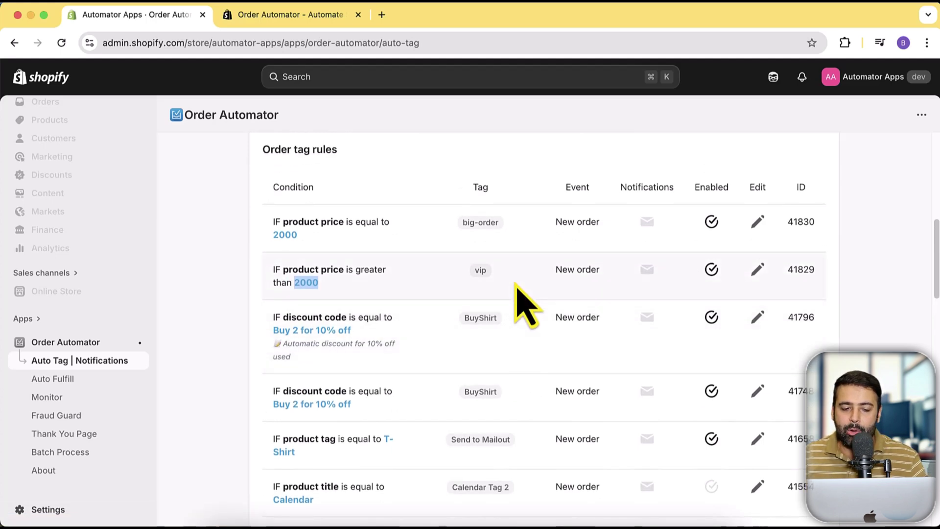
Step: Open the big-order tag rule for editing and look over its conditions
click(759, 221)
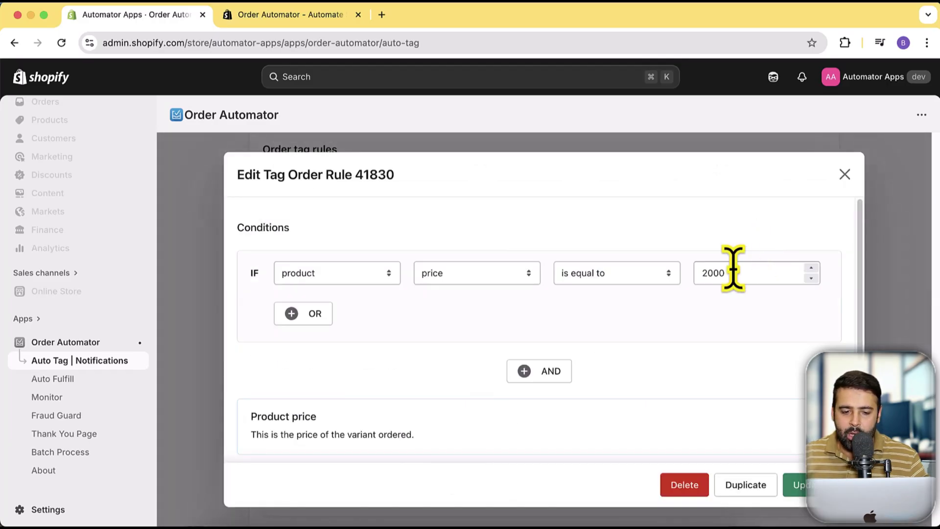
scroll(619, 237, down, 5)
scroll(436, 277, up, 3)
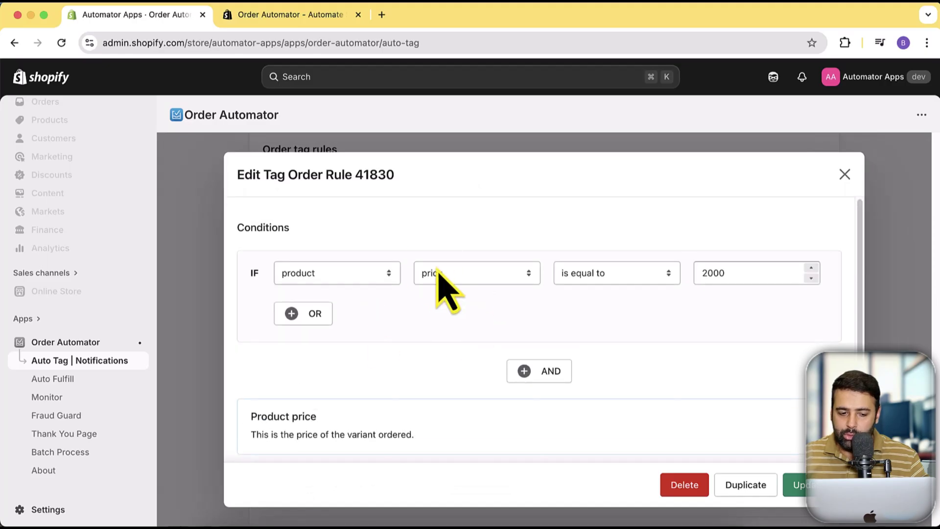
scroll(435, 266, down, 1)
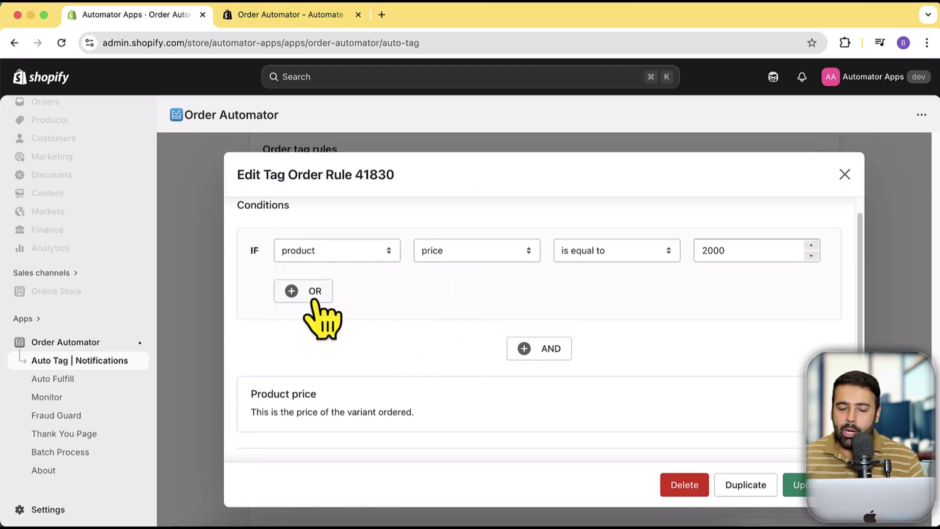
Step: Try out two additional OR conditions in the big-order rule, and remove both again
click(315, 296)
click(313, 359)
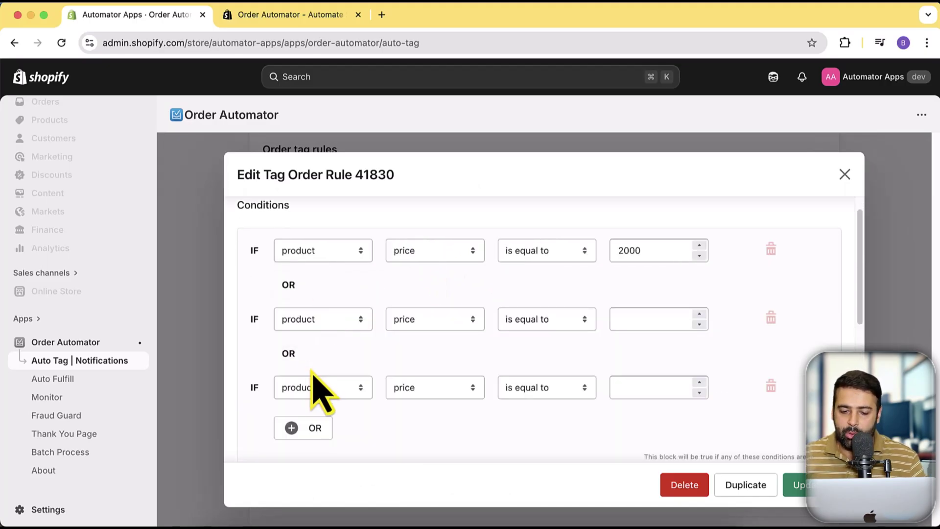
click(772, 387)
click(772, 318)
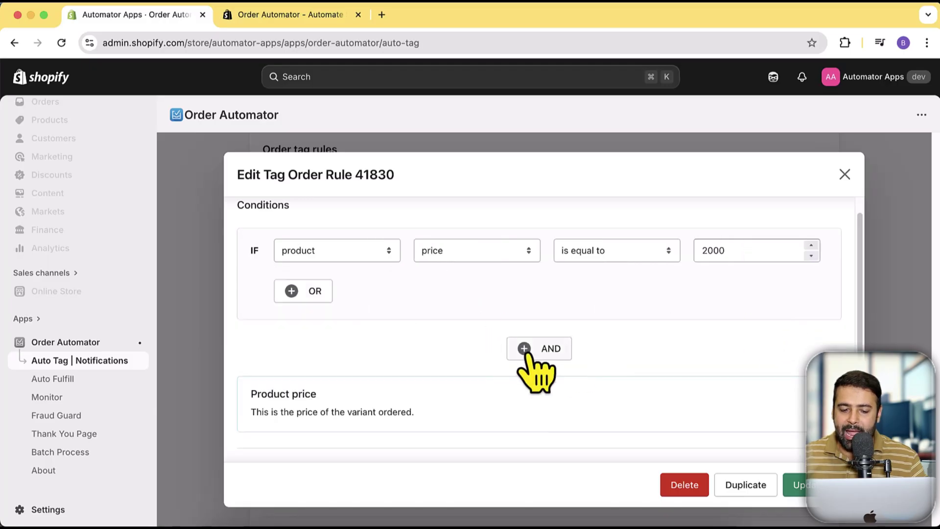
Step: Try out an additional AND condition block in the big-order rule, and remove it again
click(554, 352)
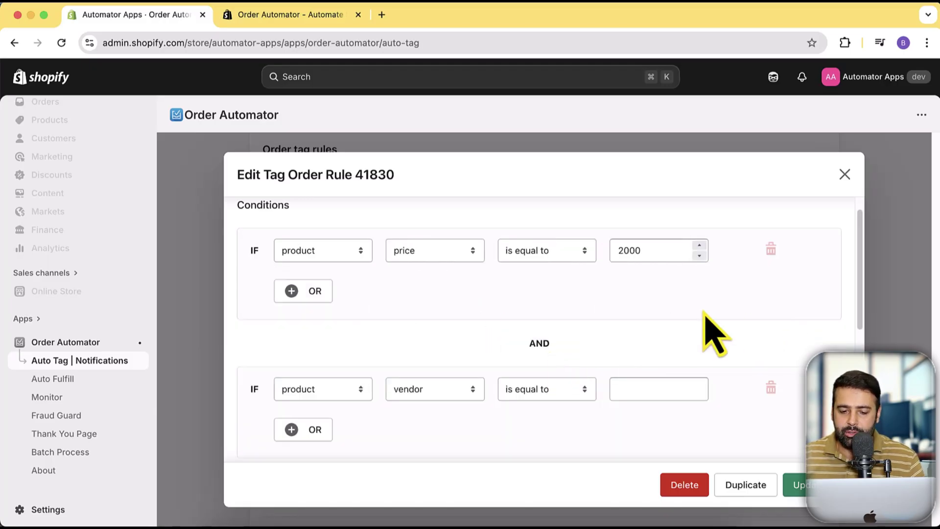
scroll(609, 294, down, 3)
scroll(595, 357, up, 3)
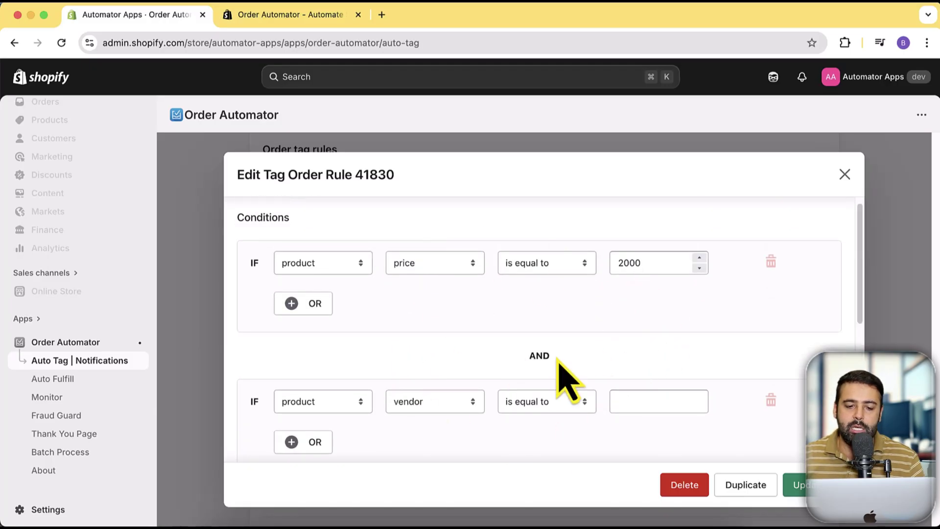
scroll(751, 318, down, 1)
click(771, 376)
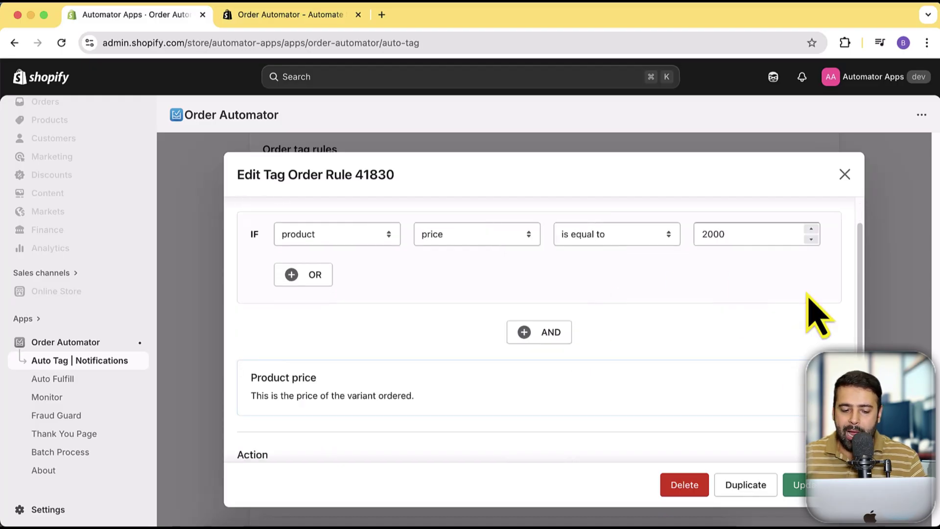
Step: Examine the rule's action tag, optional notes and available rule actions, and close the editor without changes
scroll(510, 445, down, 3)
drag(289, 374, 229, 381)
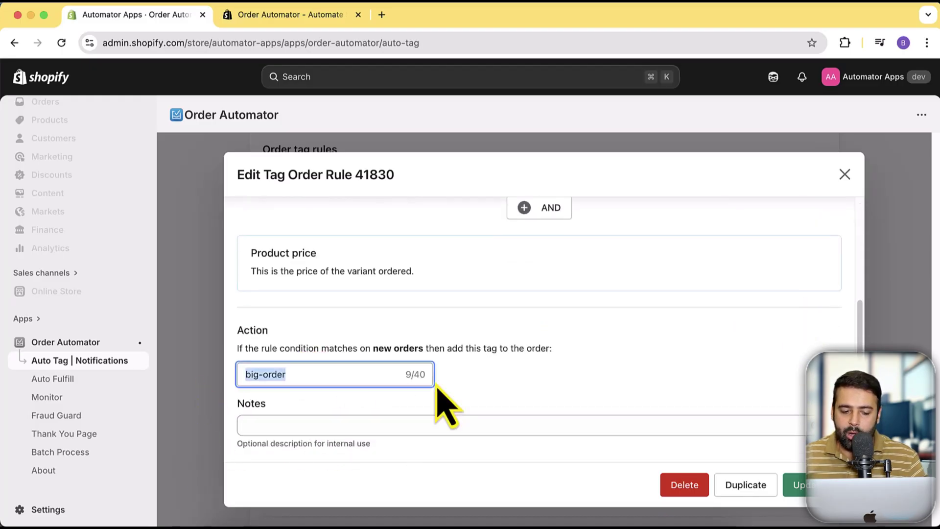
click(304, 425)
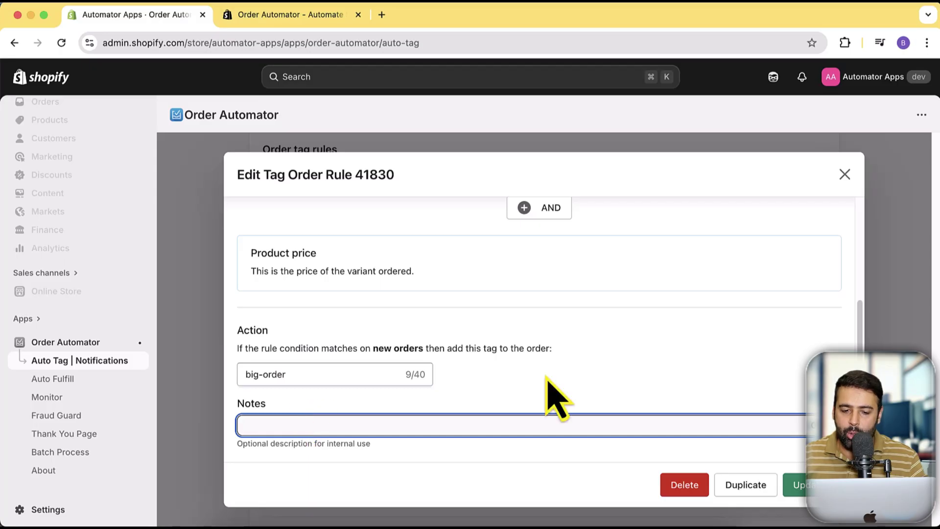
scroll(550, 392, up, 3)
scroll(711, 416, down, 3)
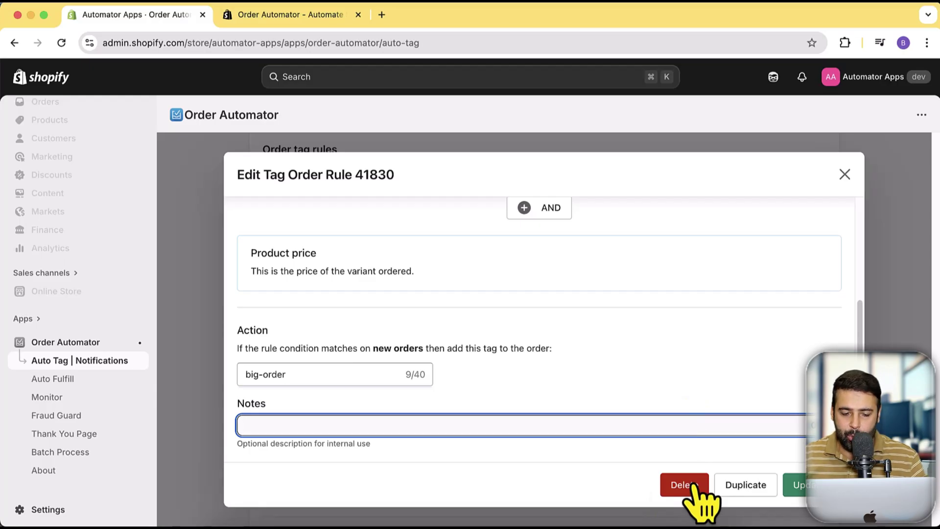
click(844, 174)
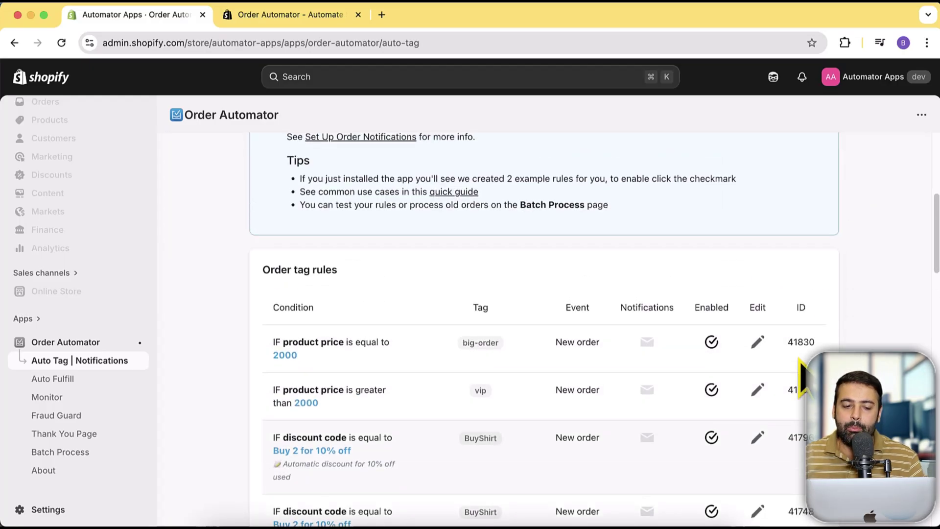
Step: Open the customer tagging section and review its guide and the existing customer tag rules
scroll(801, 377, up, 5)
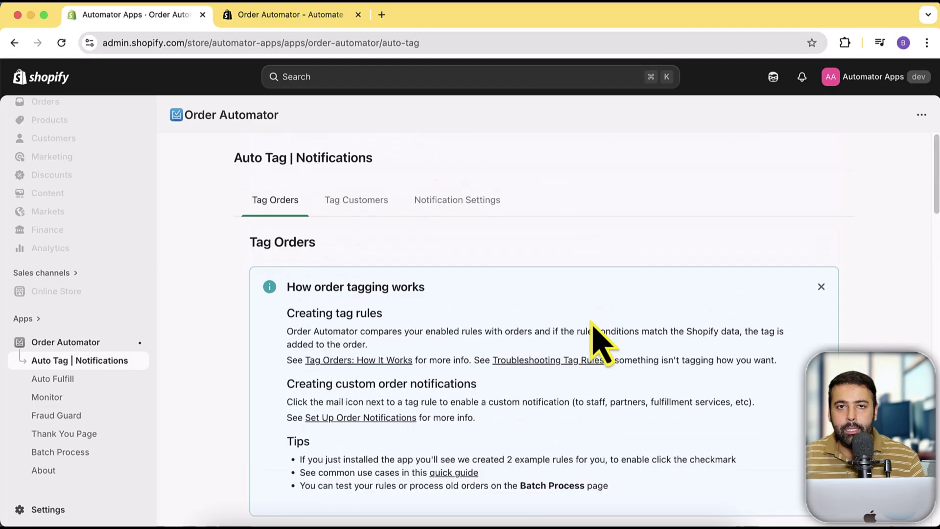
click(377, 204)
scroll(636, 265, down, 3)
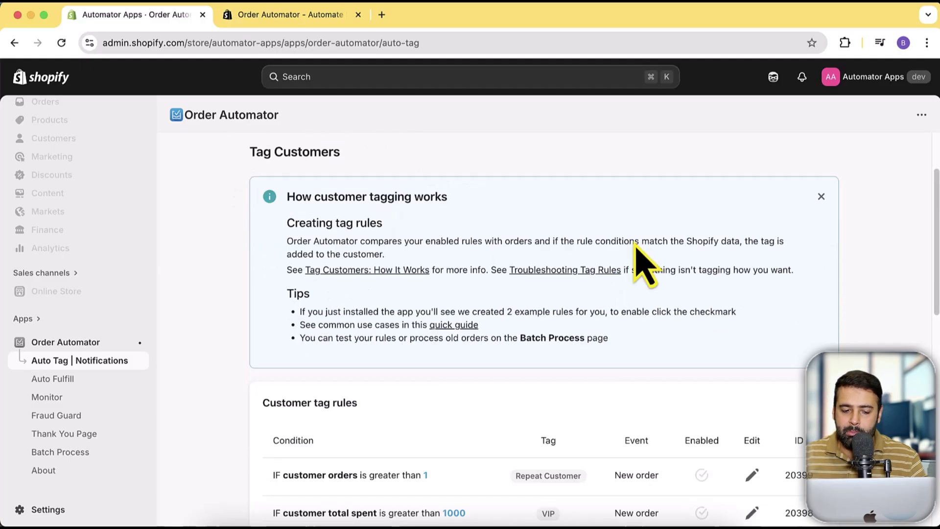
scroll(441, 325, down, 3)
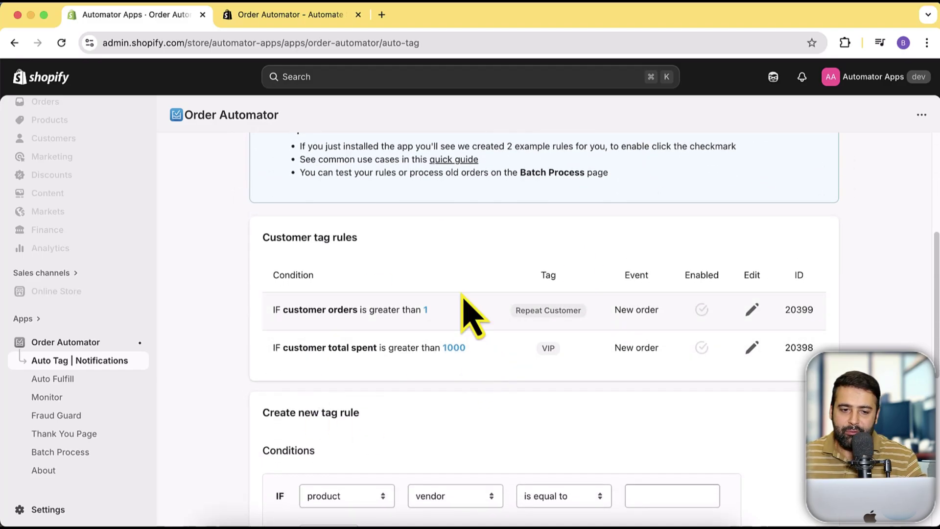
Step: Open the Shopify admin of the developmentwebsensepro store in a new browser tab
click(382, 15)
text(devl)
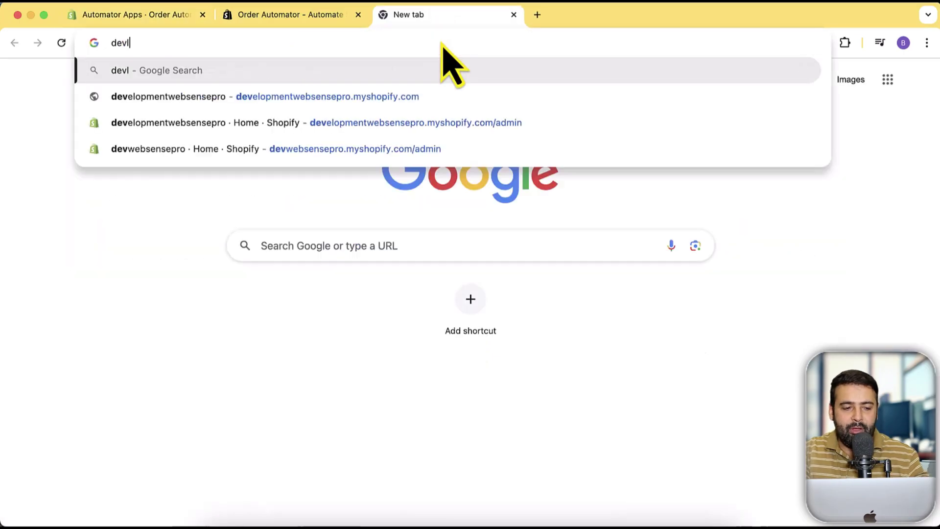
text(wsp)
key(BackSpace)
key(BackSpace)
key(BackSpace)
text(le)
key(BackSpace)
key(BackSpace)
text(e)
key(Right)
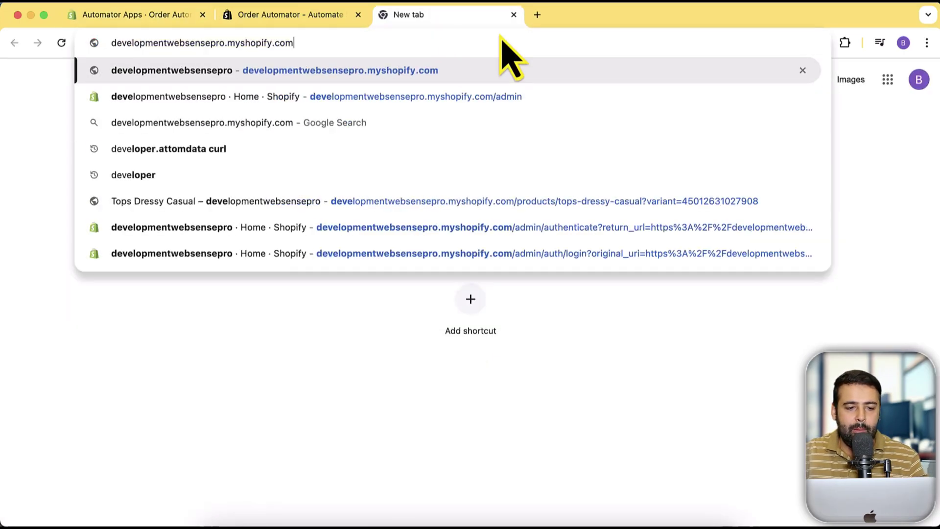
text(/adm)
key(Return)
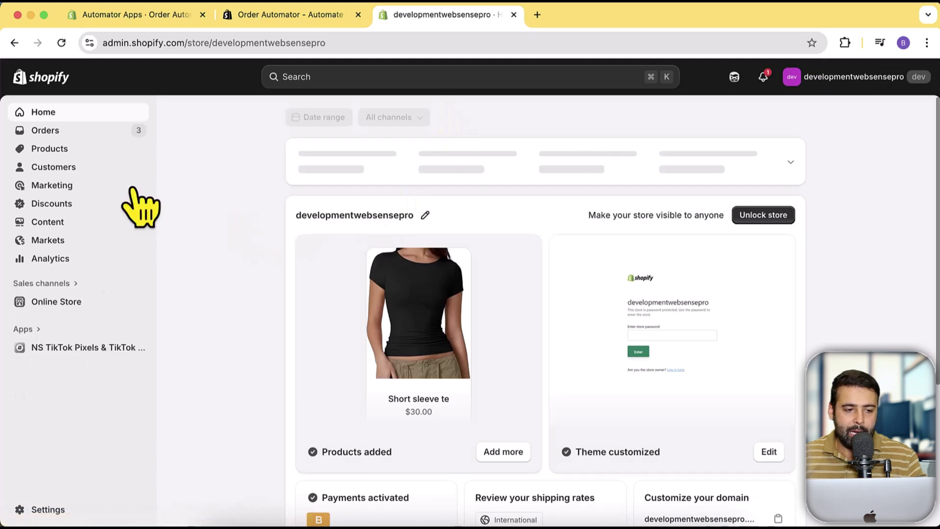
Step: Open the most recent order in the store's orders and place the cursor in its empty Tags field
click(74, 135)
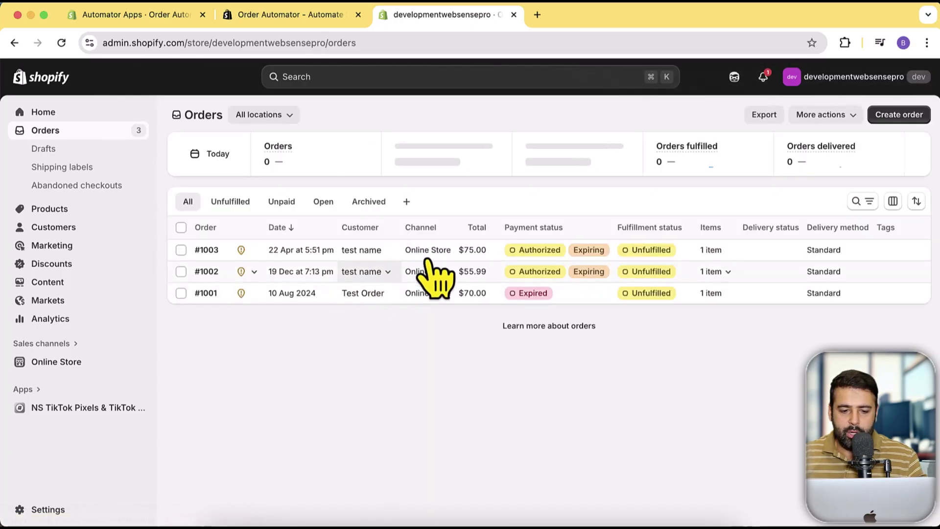
click(210, 252)
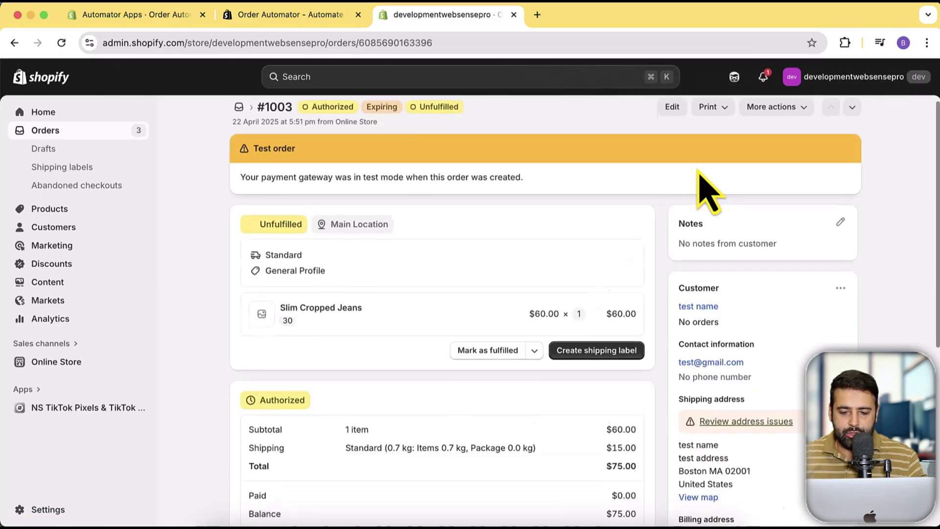
scroll(706, 191, down, 10)
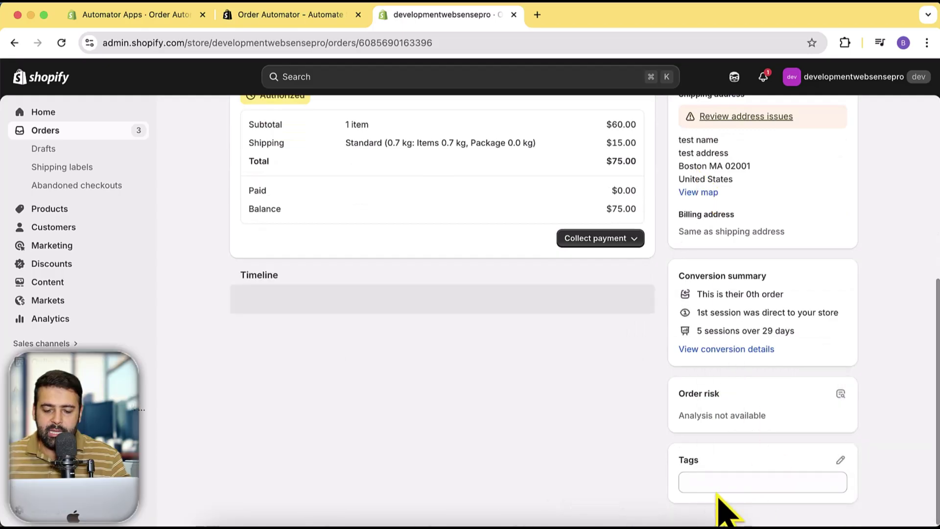
scroll(710, 465, down, 1)
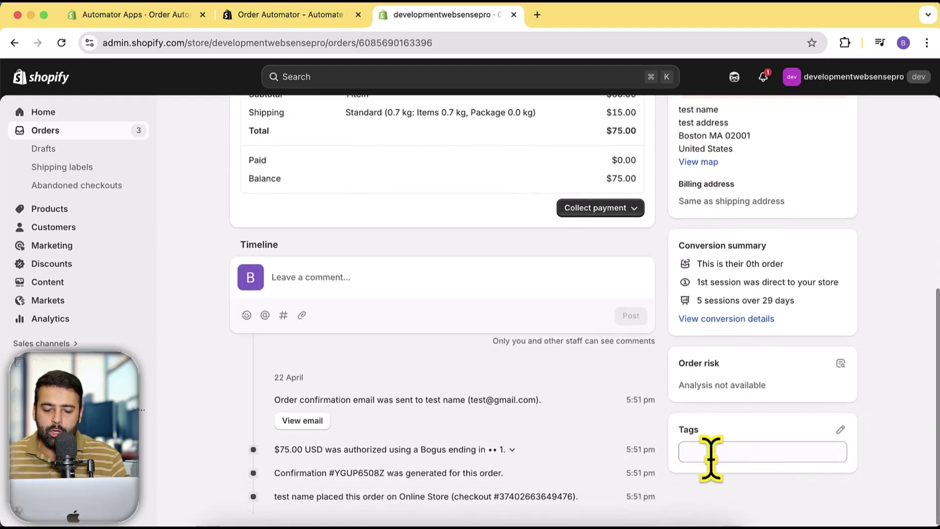
click(706, 453)
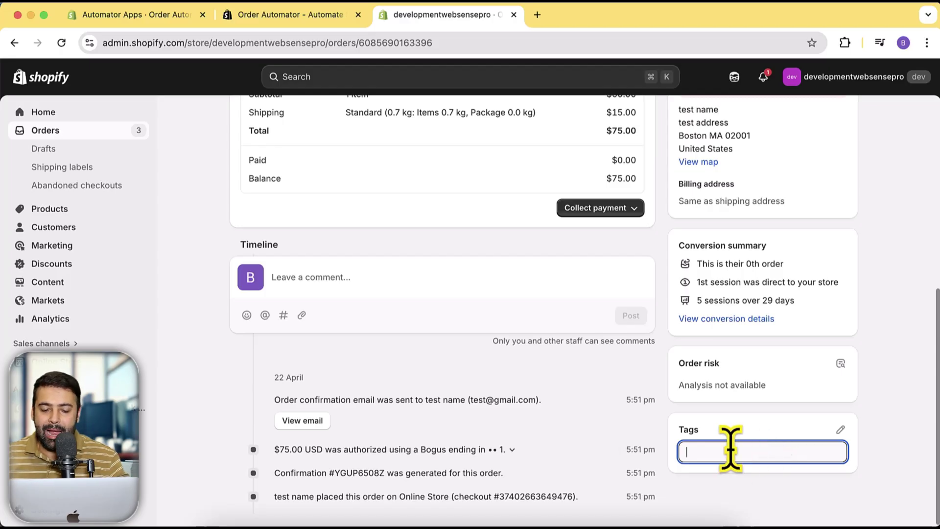
Step: Open the store's customers in a new browser tab and view the Tags field of the customer who placed the most recent order
scroll(720, 455, up, 10)
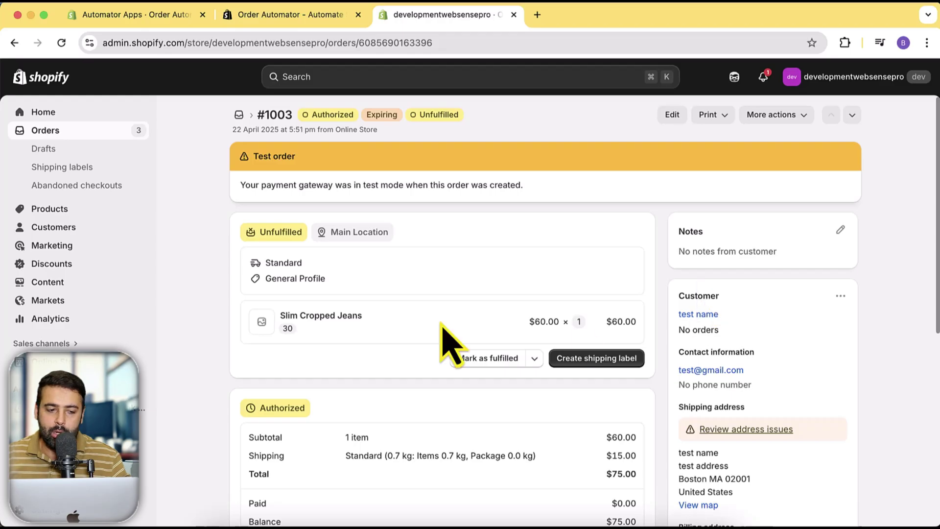
right_click(88, 230)
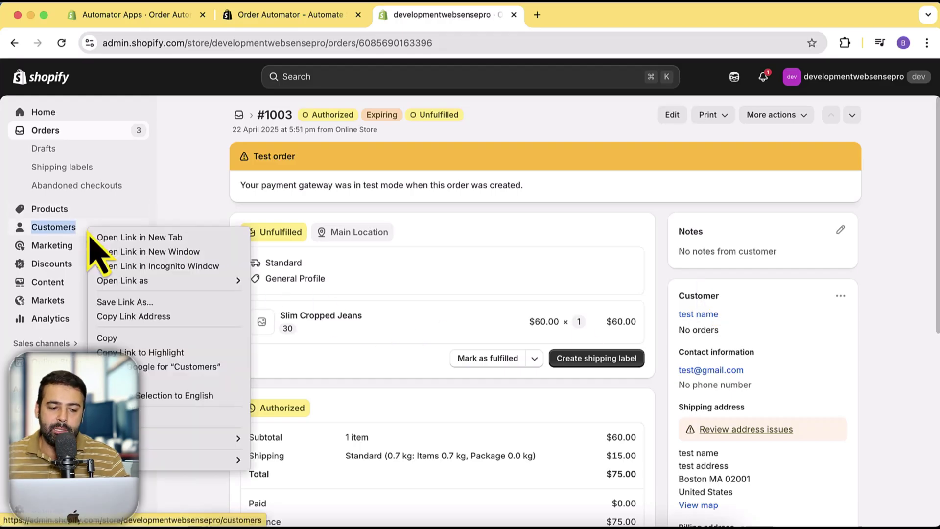
click(98, 238)
click(578, 19)
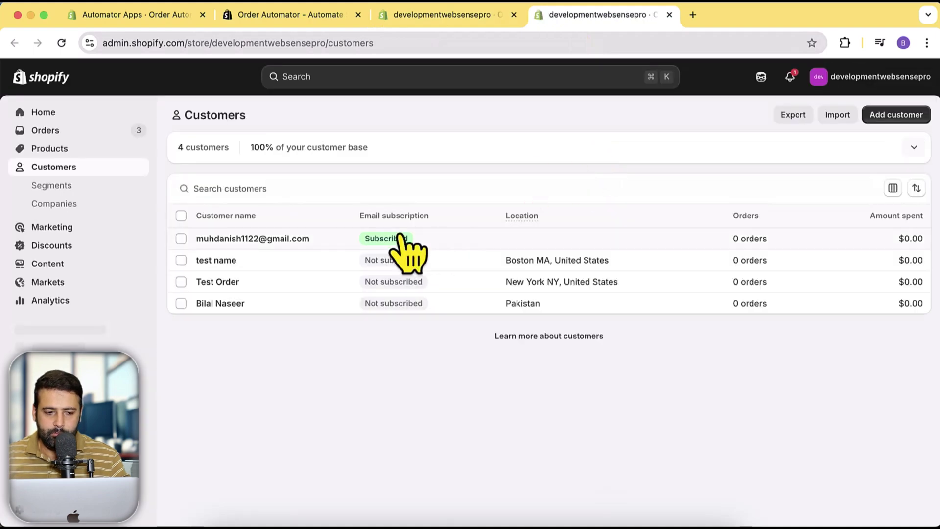
click(242, 262)
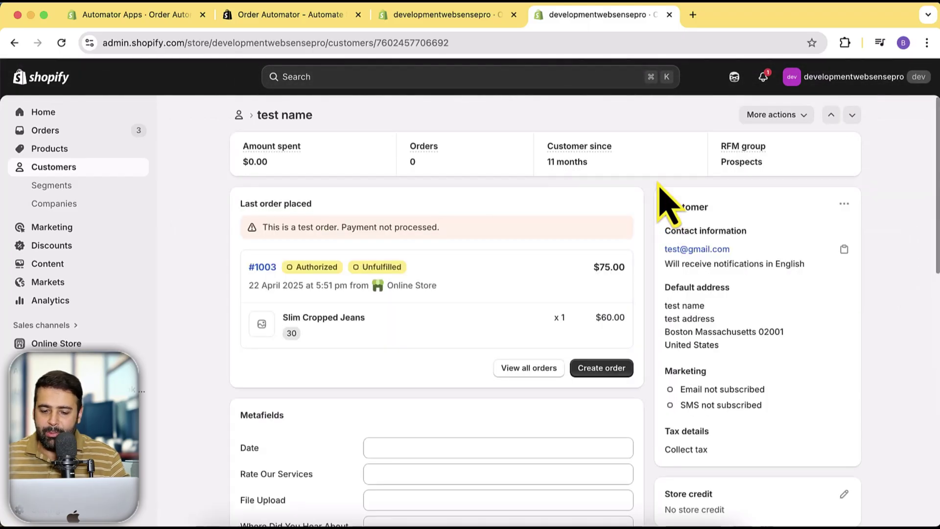
scroll(659, 196, down, 5)
scroll(668, 205, down, 3)
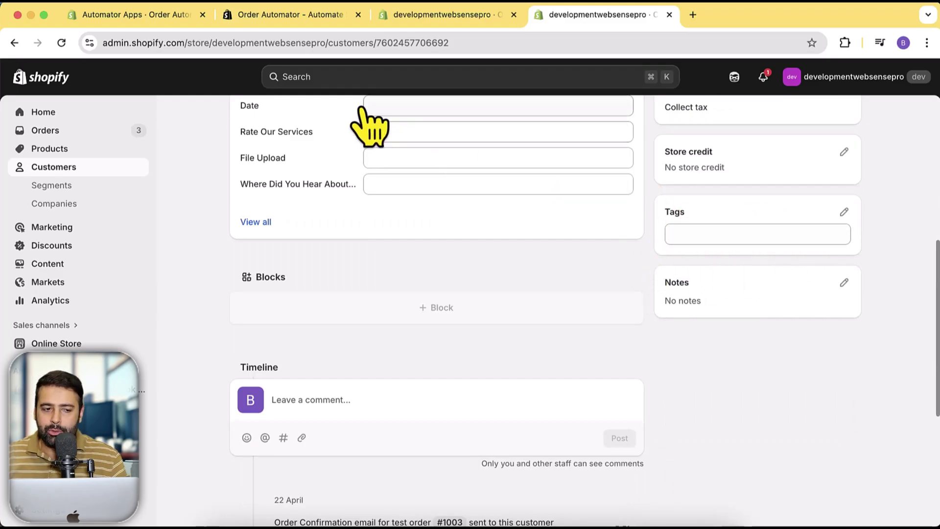
Step: Return to the Order Automator browser tab and compare the order tagging and customer tagging sections
click(149, 20)
scroll(499, 260, up, 5)
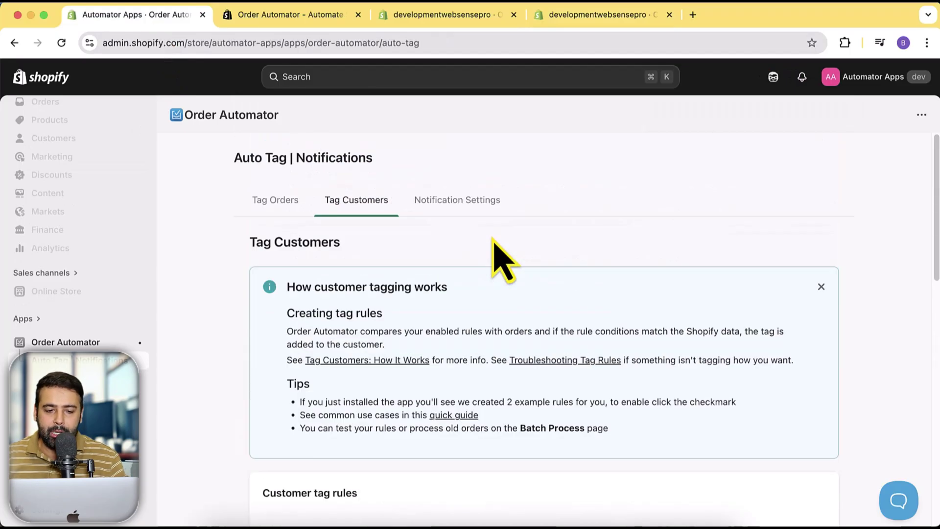
click(282, 208)
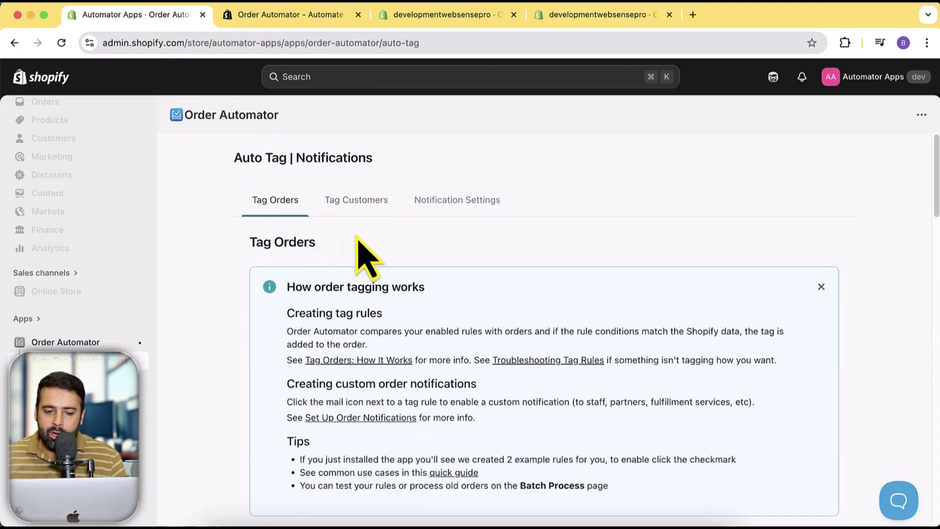
click(377, 216)
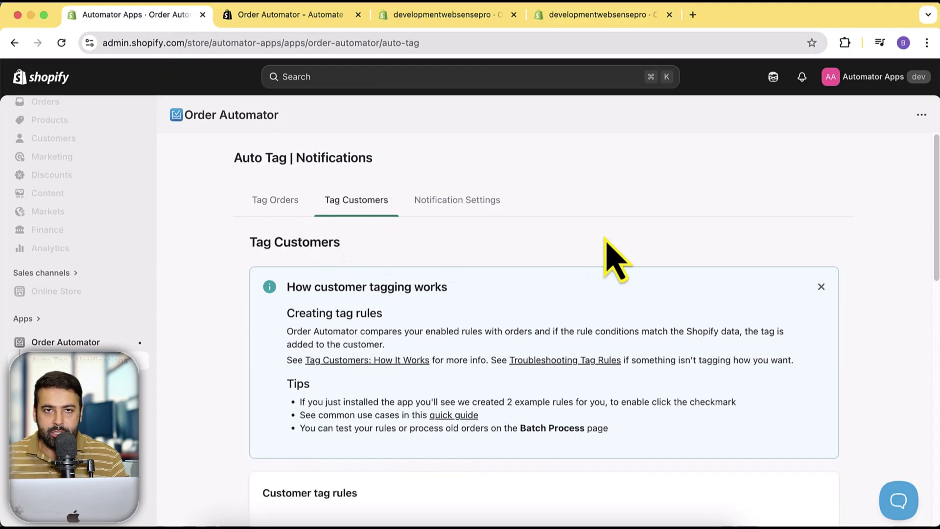
Step: Open the Repeat Customer tag rule for editing, review its variable options, action tag and notes, and close it without changes
scroll(612, 257, down, 7)
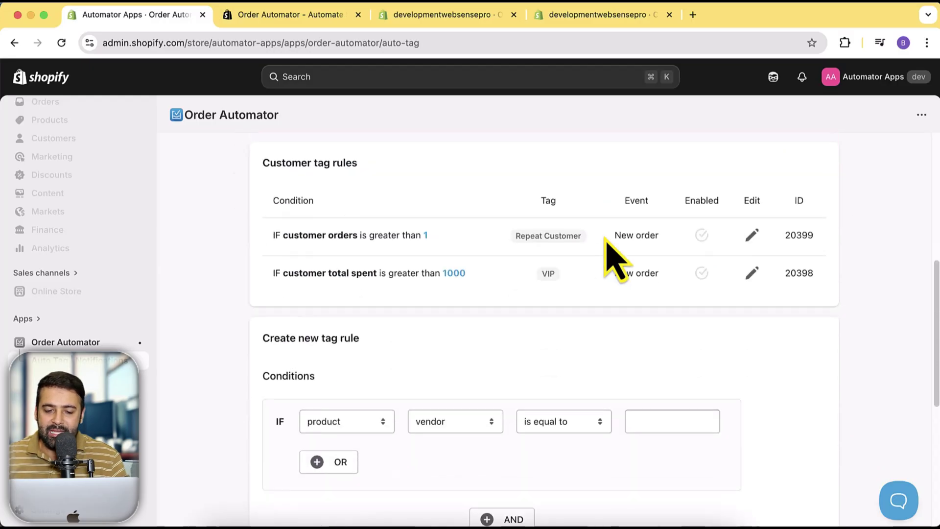
click(753, 237)
scroll(588, 303, down, 3)
scroll(620, 325, down, 1)
scroll(619, 325, up, 3)
scroll(620, 325, down, 5)
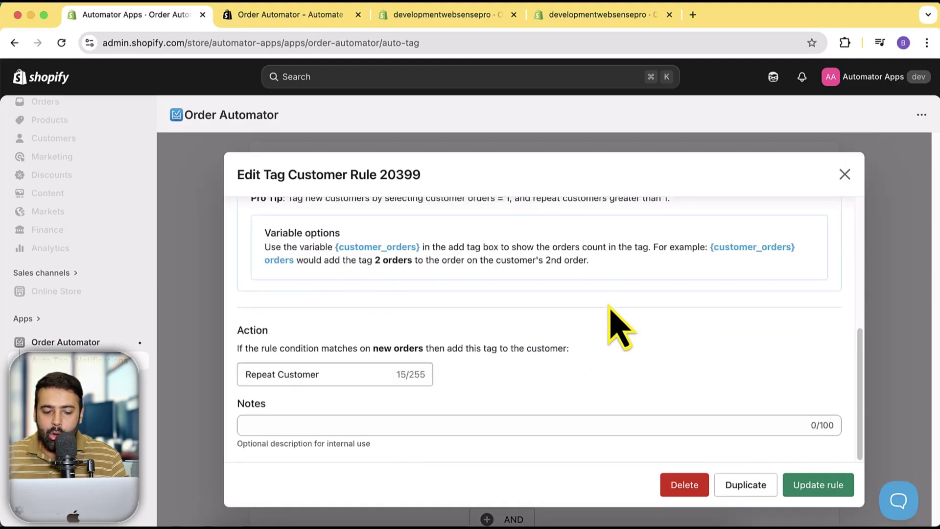
scroll(619, 326, up, 5)
click(845, 176)
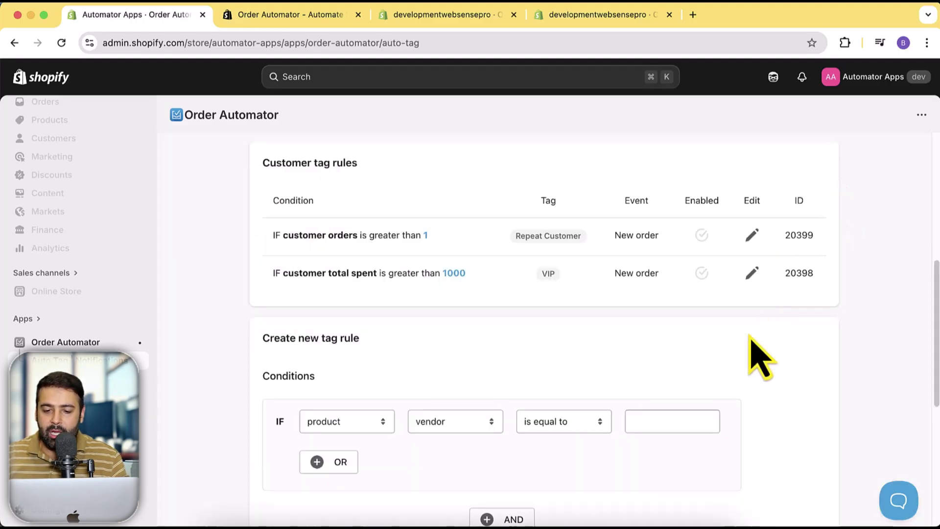
Step: Return to order tagging and review the email notification template and options of the first BuyShirt tag rule
scroll(750, 337, up, 4)
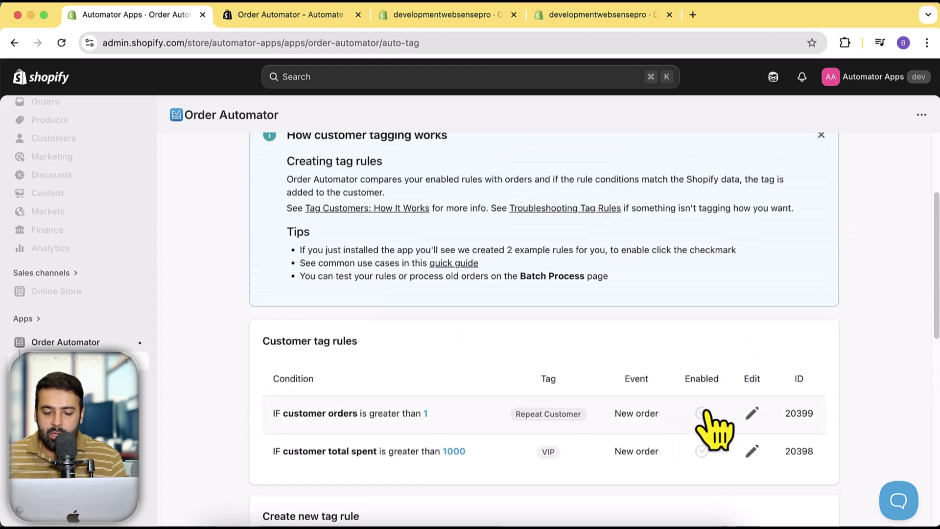
scroll(363, 303, up, 3)
click(280, 208)
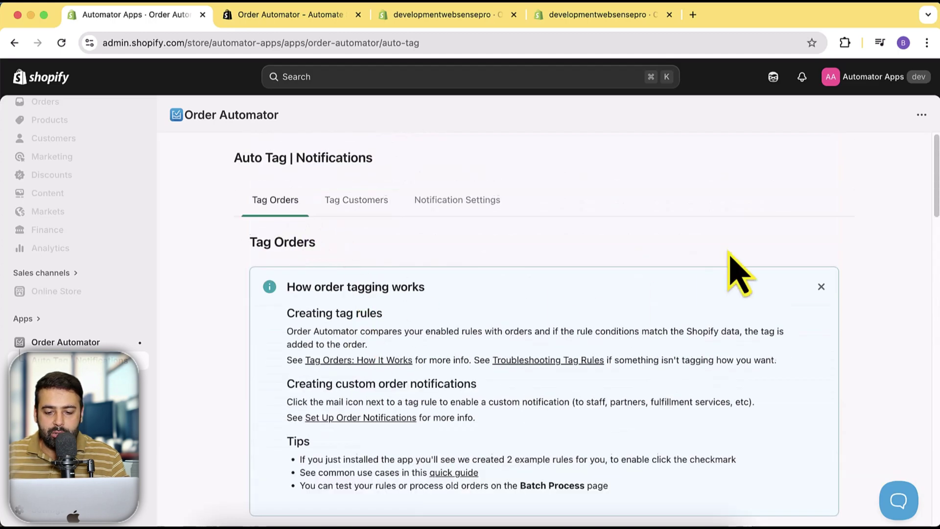
scroll(730, 254, down, 7)
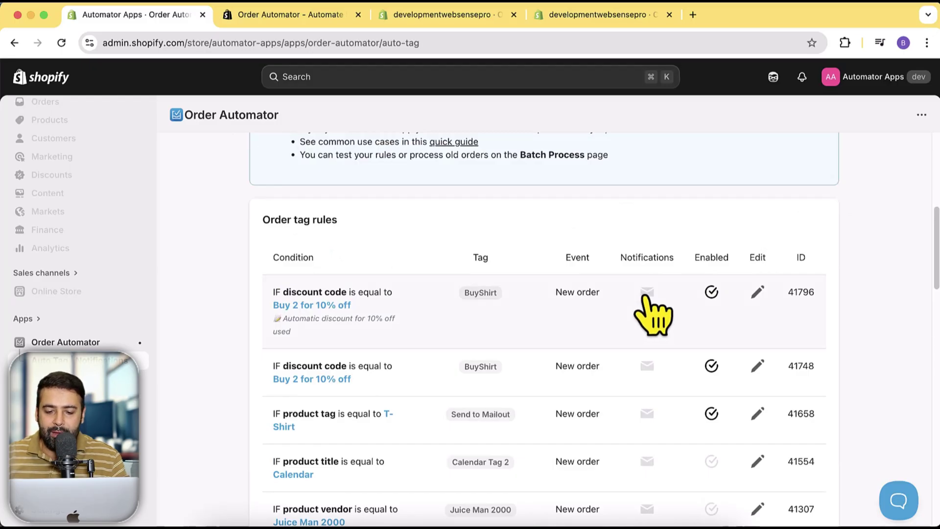
click(646, 294)
scroll(619, 289, down, 3)
scroll(608, 274, up, 3)
scroll(607, 273, down, 10)
scroll(607, 272, down, 6)
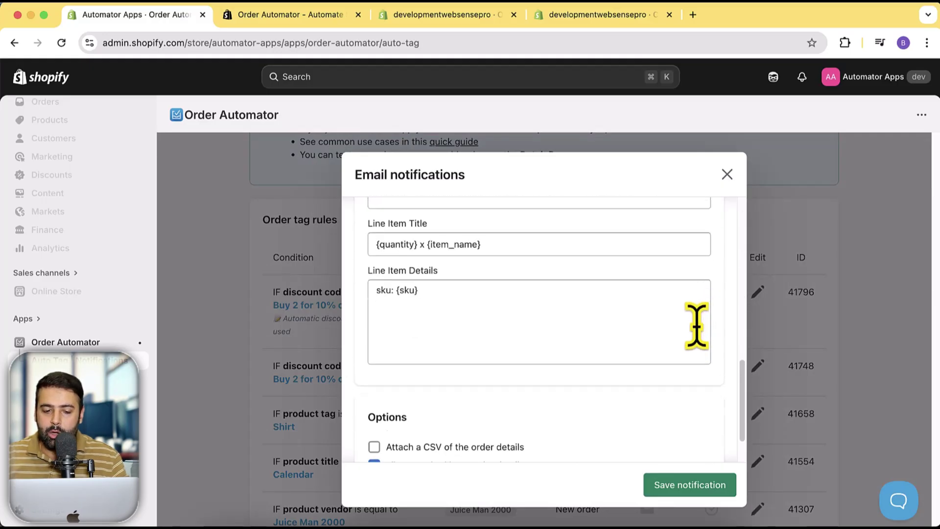
scroll(696, 326, up, 15)
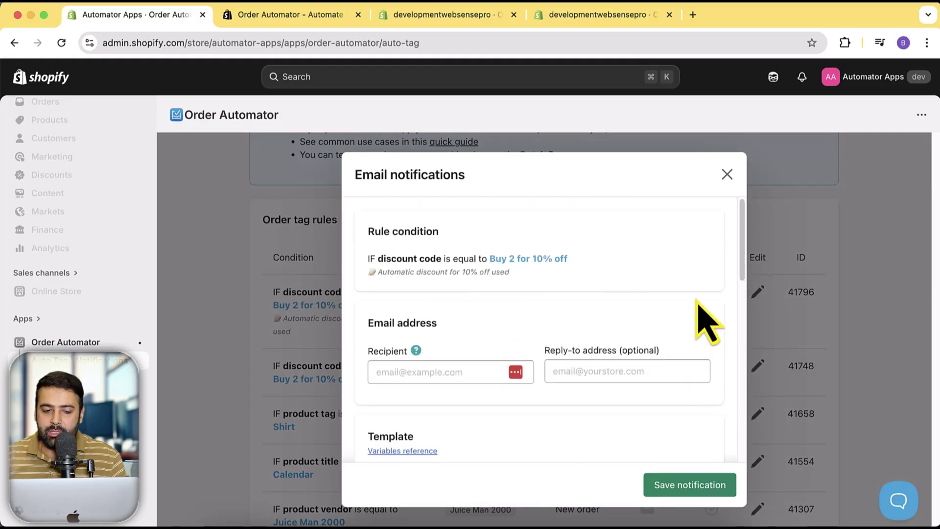
Step: Examine the notification's rule condition, recipient and reply-to fields, and close the email notification editor without saving
drag(379, 260, 544, 258)
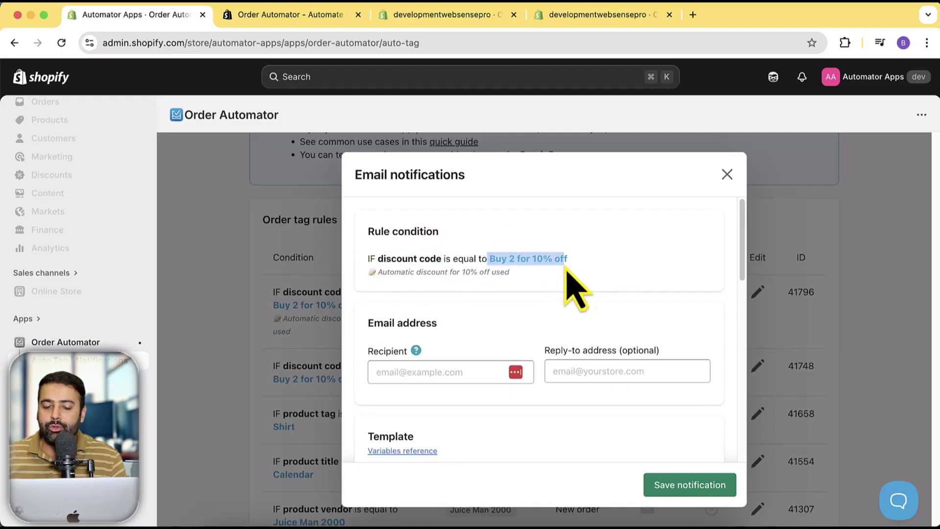
scroll(588, 342, down, 3)
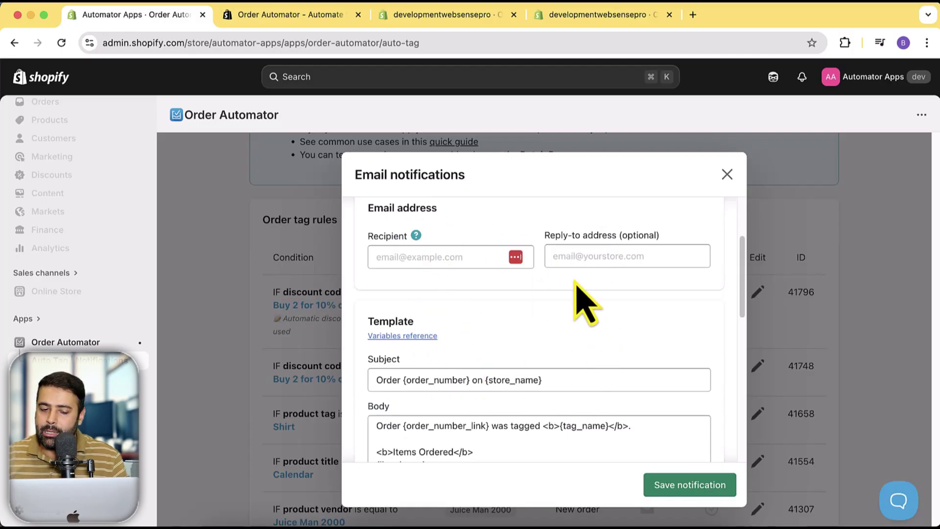
click(430, 256)
click(666, 318)
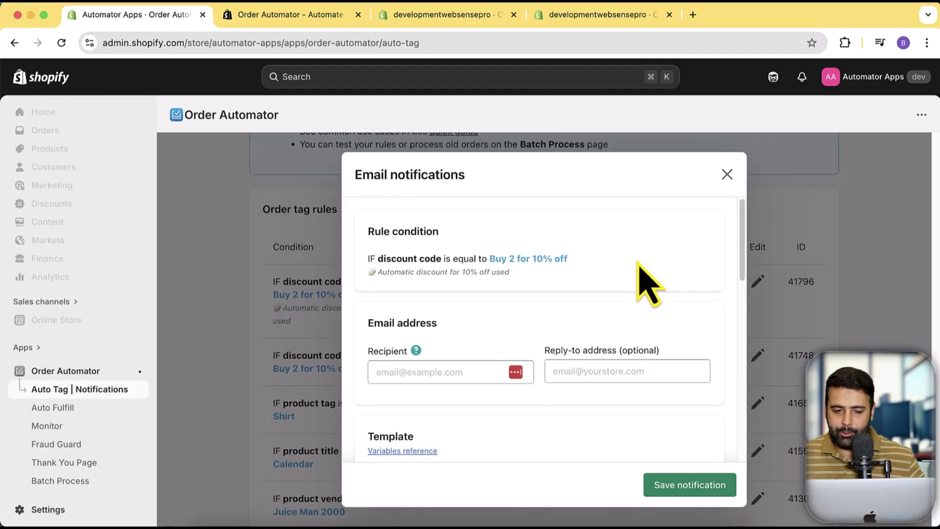
click(728, 174)
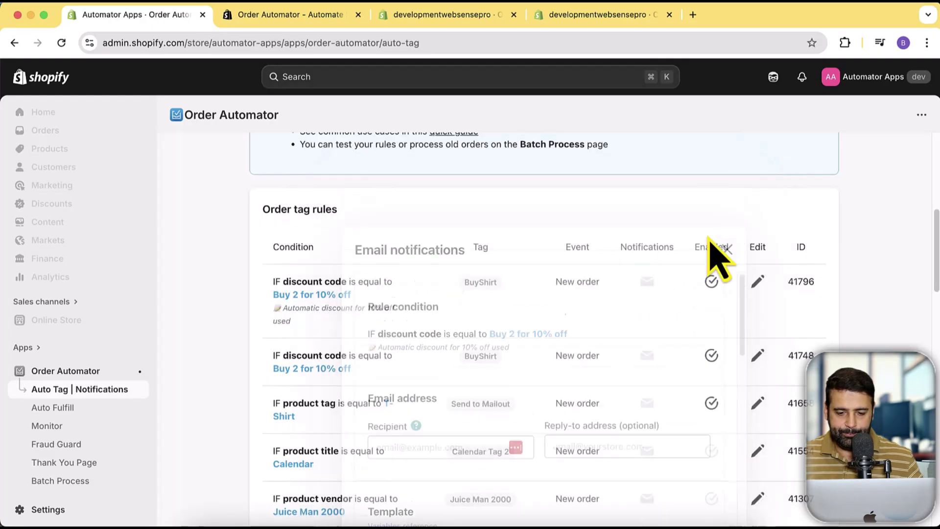
Step: Open the notification settings and examine the font size in the global email styles
scroll(889, 333, up, 5)
scroll(874, 306, up, 3)
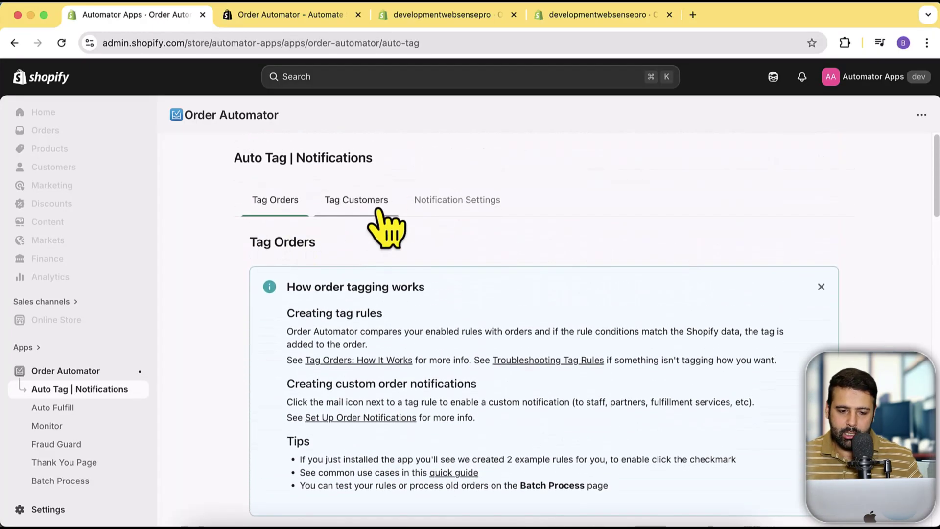
click(469, 209)
scroll(811, 244, down, 5)
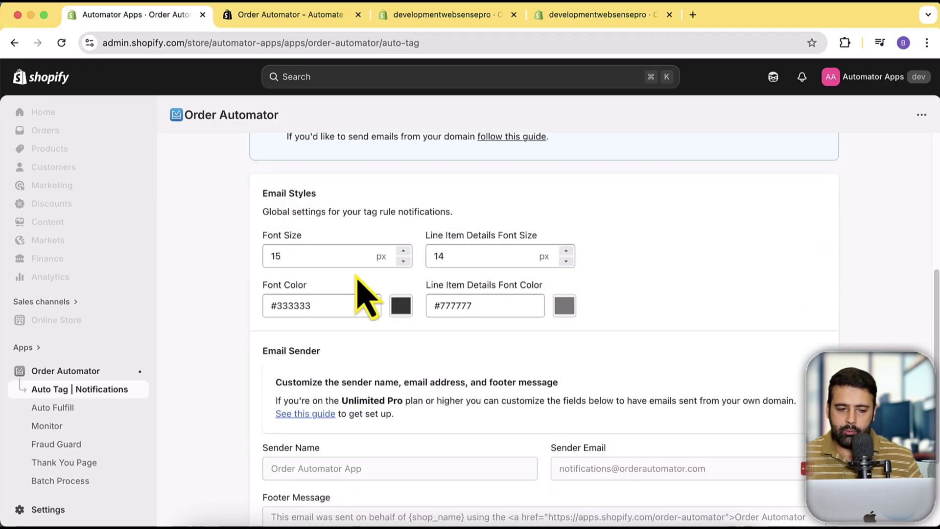
double_click(287, 254)
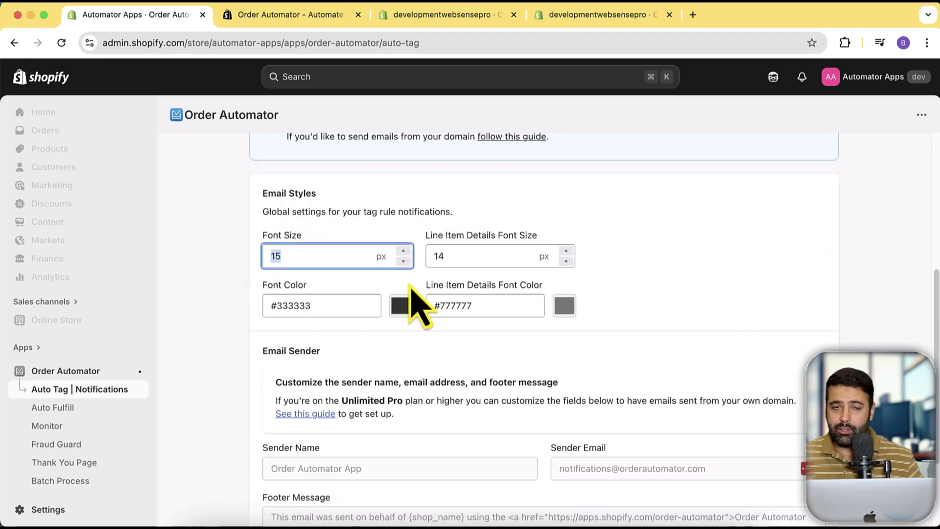
Step: Examine the email sender fields and the line item details font color in the notification settings without changing them
scroll(564, 255, down, 2)
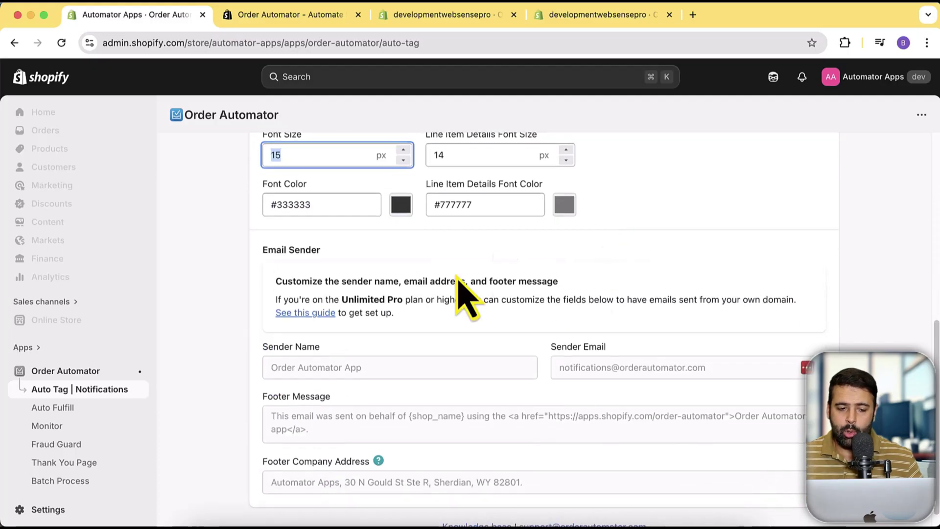
click(510, 204)
scroll(609, 211, down, 1)
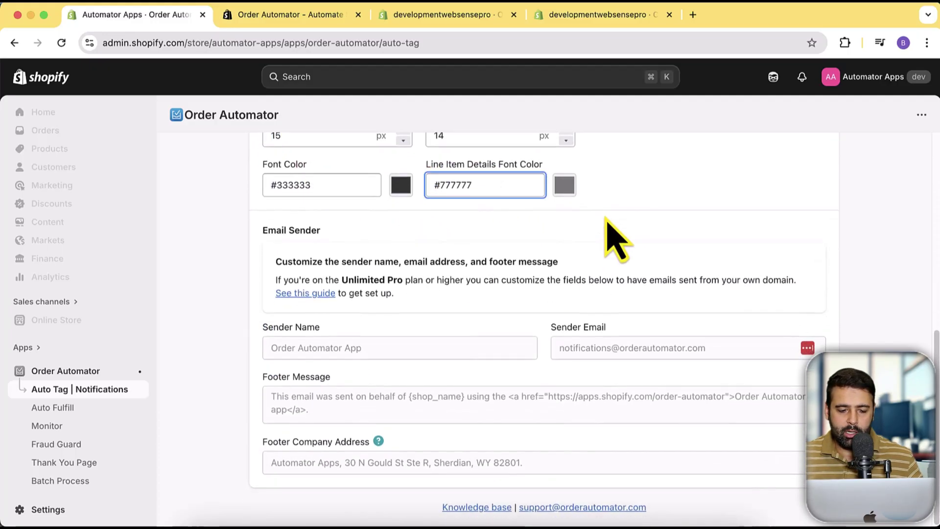
scroll(490, 206, up, 3)
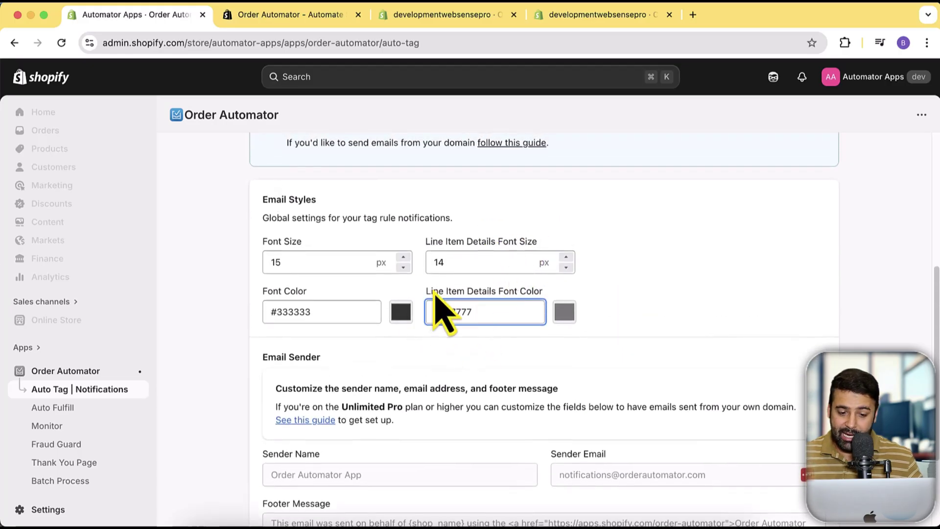
drag(433, 293, 563, 310)
triple_click(479, 294)
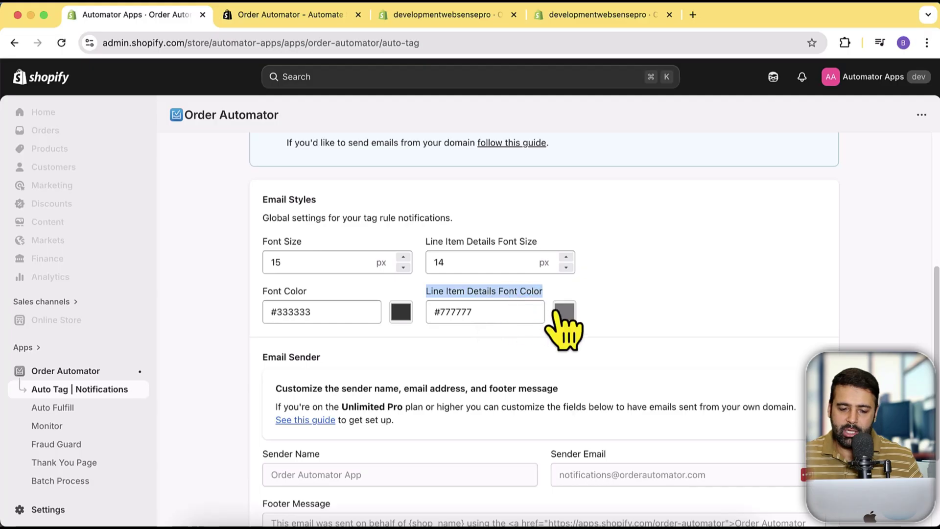
scroll(619, 301, up, 5)
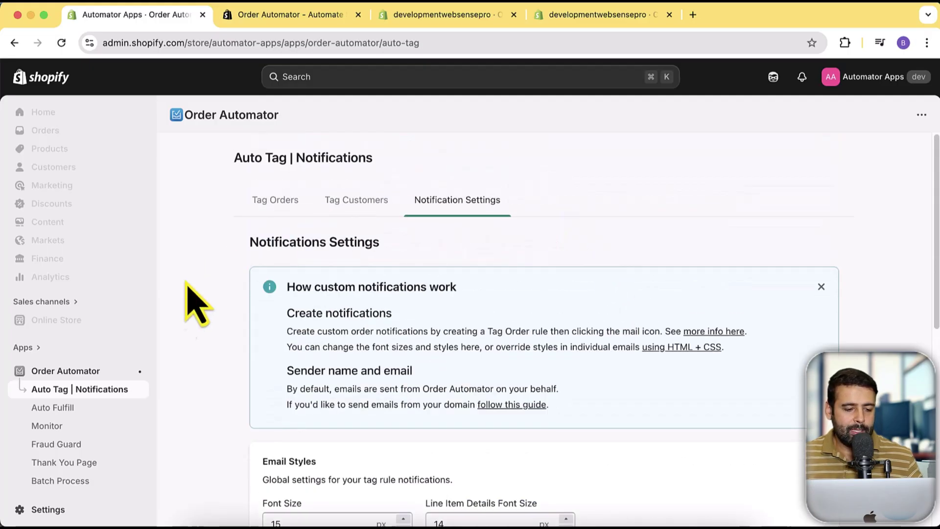
Step: Open the Auto Fulfill section and examine the condition, action and location of the Send to Mailout fulfillment rule
click(93, 411)
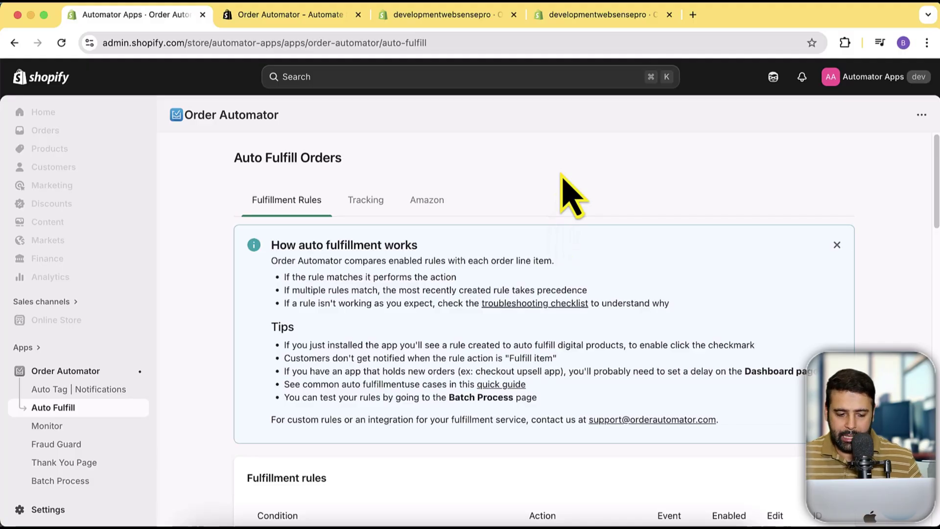
scroll(572, 196, down, 7)
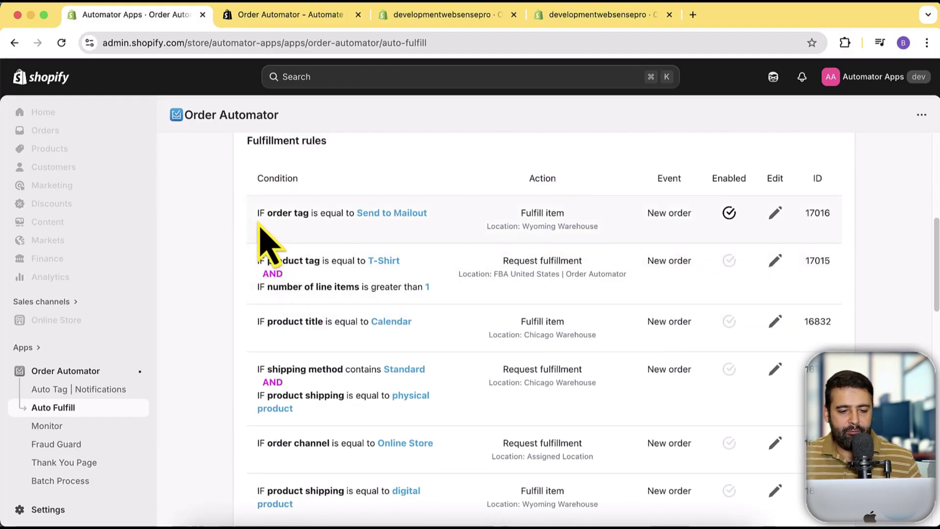
drag(358, 213, 435, 223)
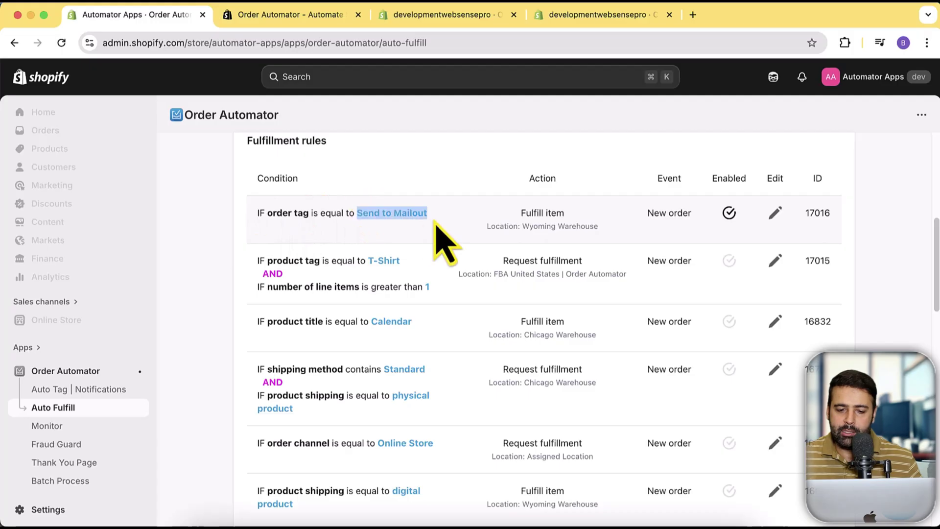
drag(520, 212, 557, 213)
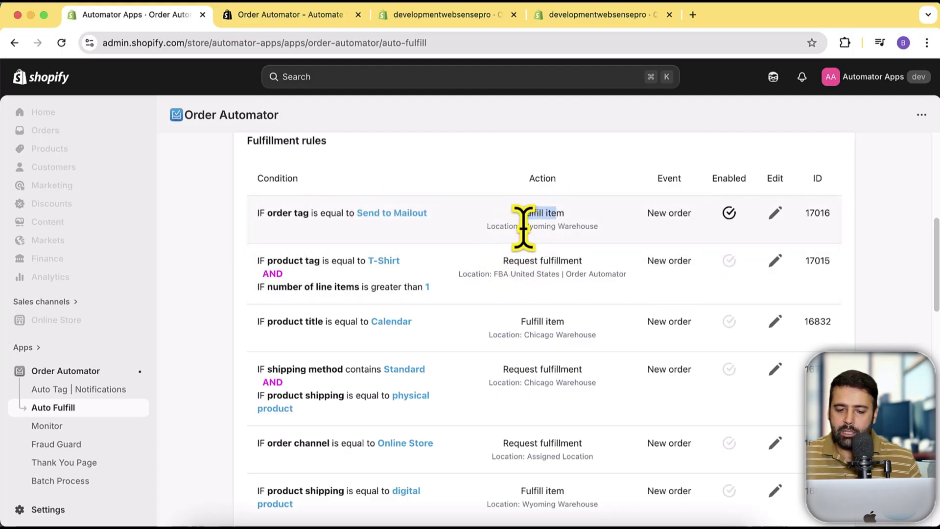
drag(523, 226, 572, 226)
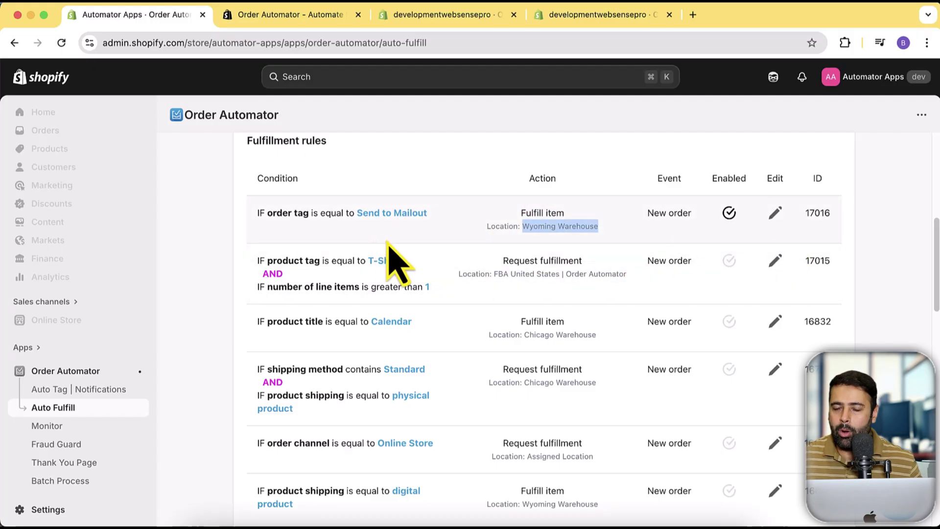
Step: Open the Send to Mailout fulfillment rule, examine its condition, action, location and retry options, and close the editor without saving
click(775, 214)
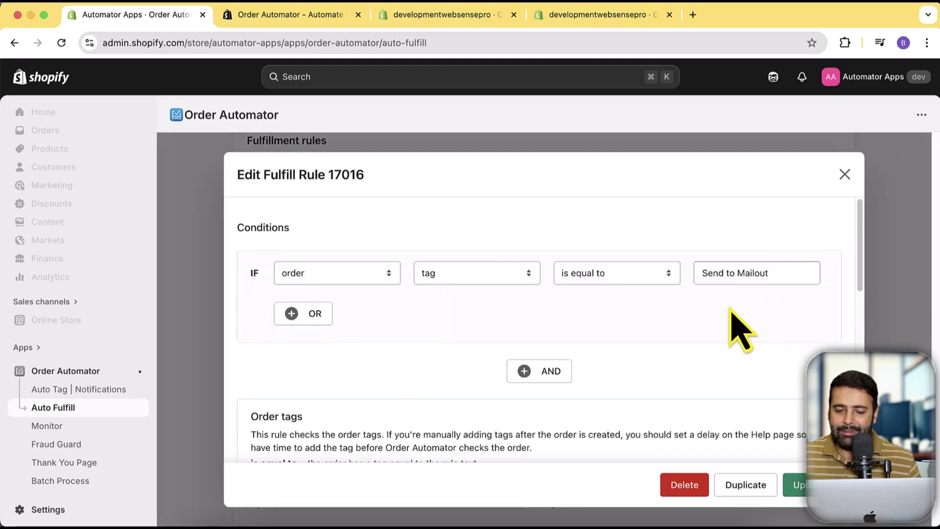
scroll(671, 252, down, 1)
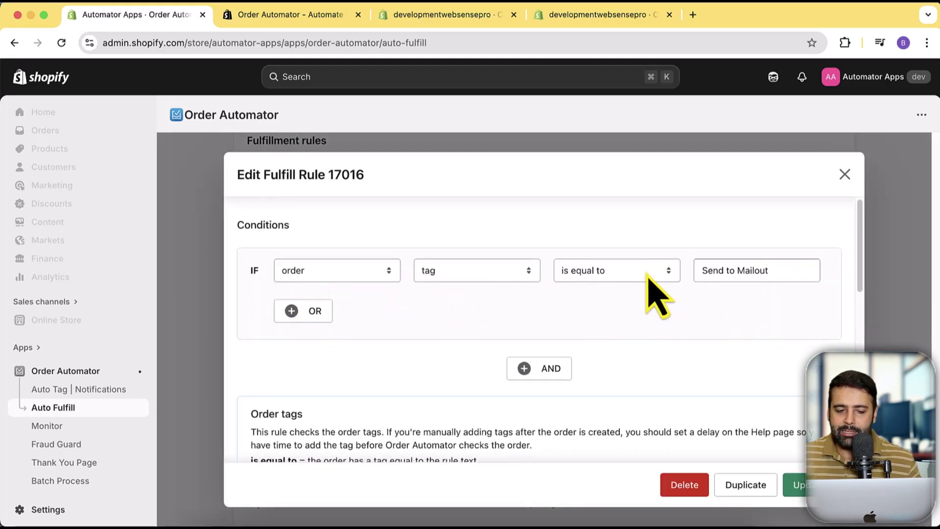
scroll(656, 294, up, 1)
drag(772, 273, 688, 298)
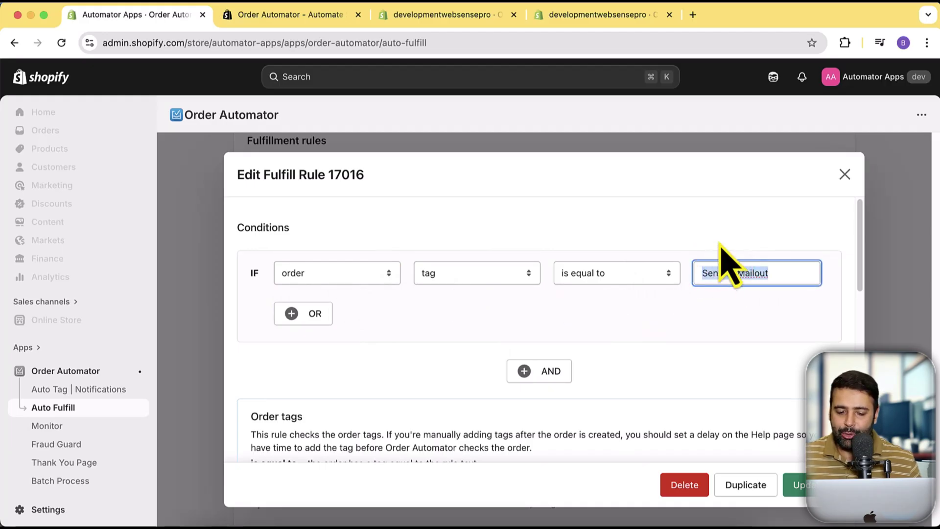
scroll(720, 265, down, 10)
scroll(587, 314, up, 3)
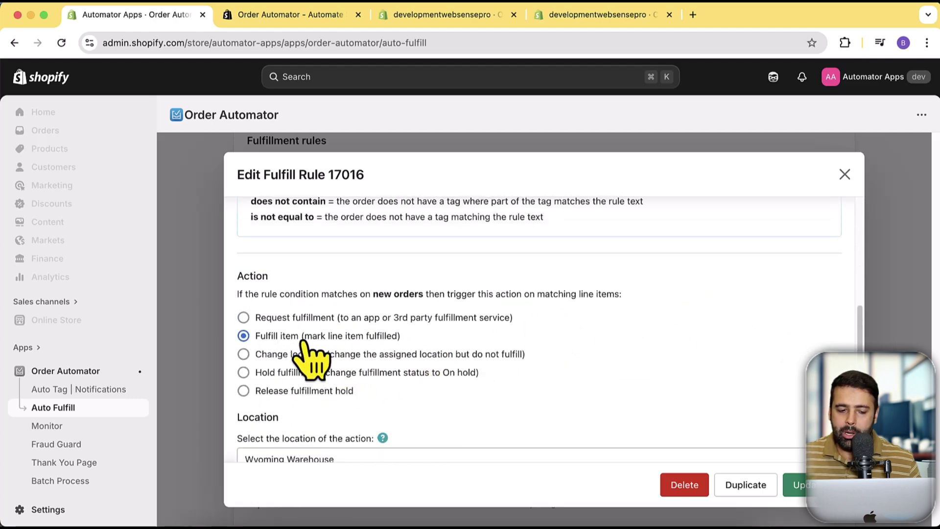
scroll(598, 273, down, 5)
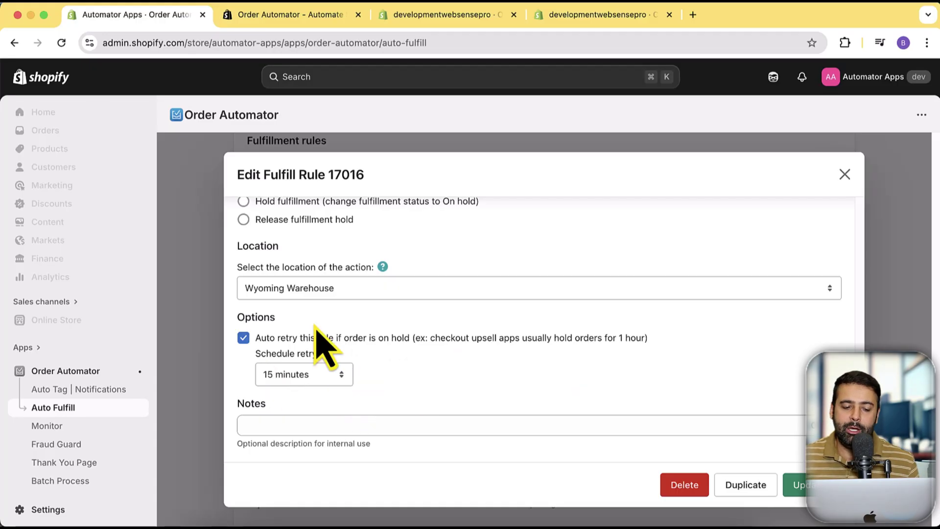
scroll(458, 353, up, 10)
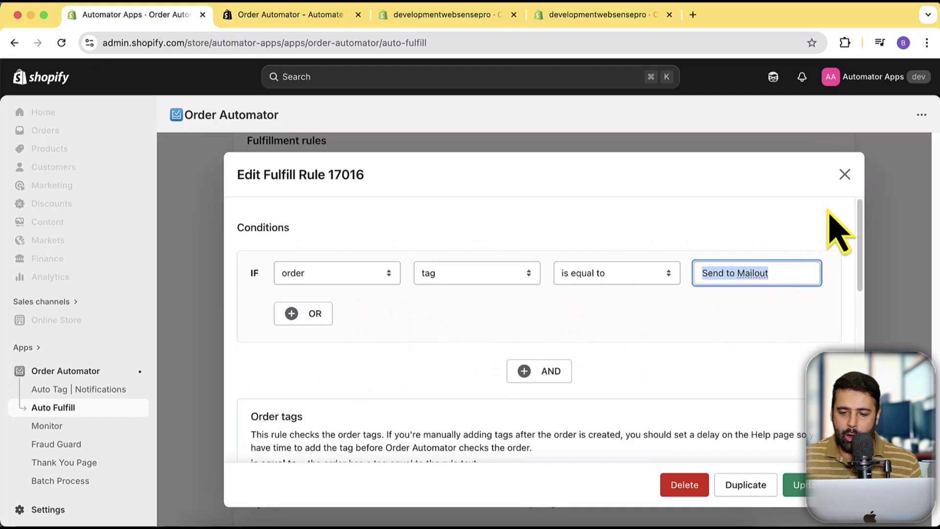
click(845, 175)
Step: Examine the condition choices and the action, location and retry options of the form for creating a fulfillment rule, without changing them
scroll(667, 247, down, 10)
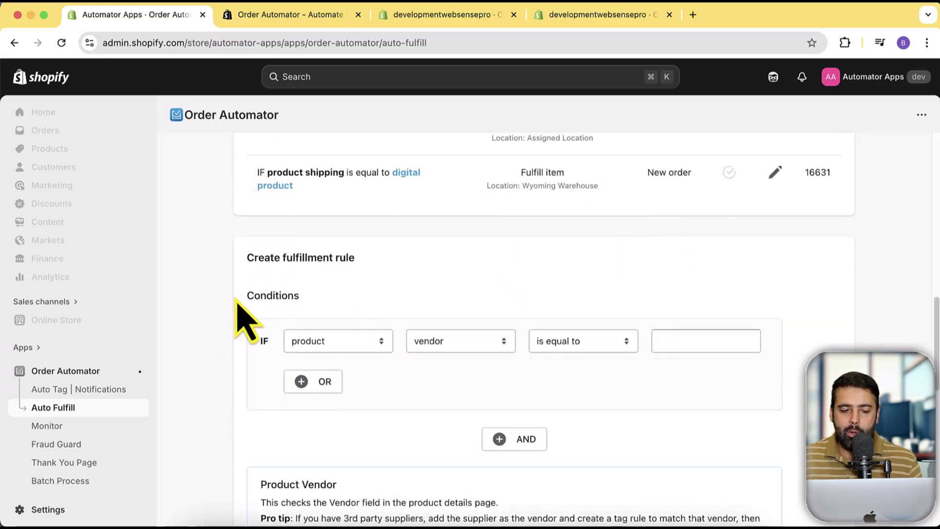
drag(247, 256, 387, 269)
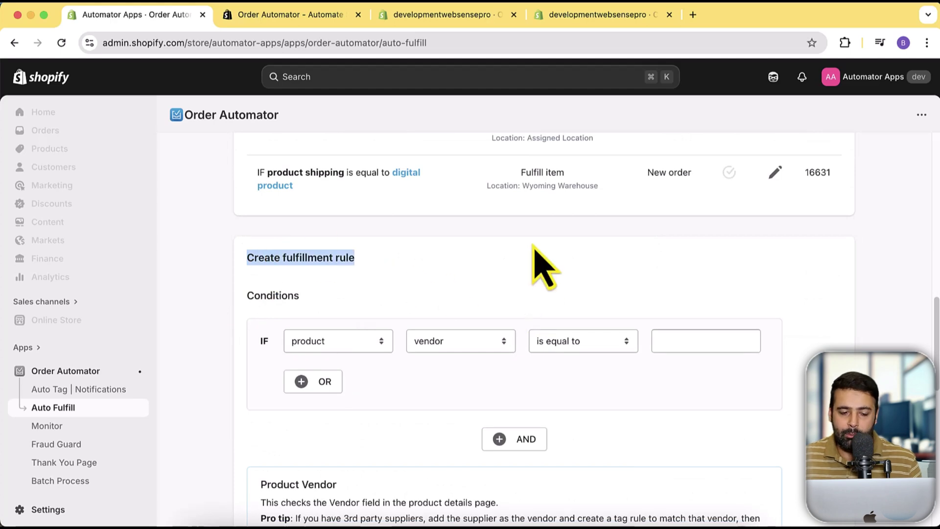
scroll(537, 262, down, 3)
click(338, 258)
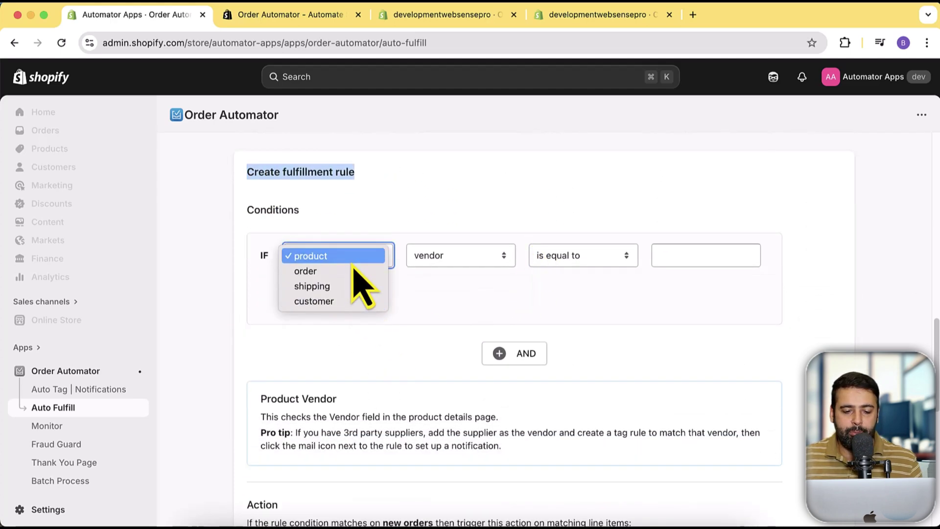
click(506, 260)
click(504, 258)
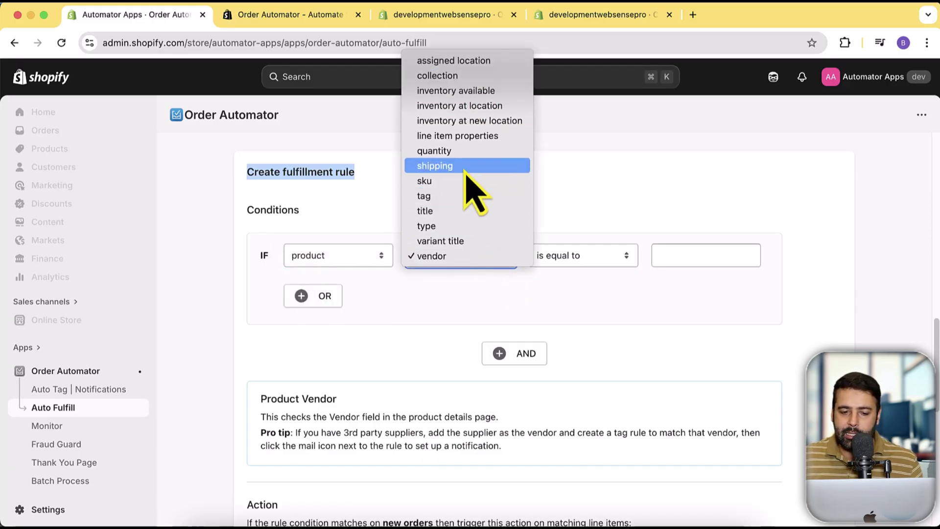
click(605, 218)
click(571, 259)
click(387, 248)
scroll(461, 231, down, 5)
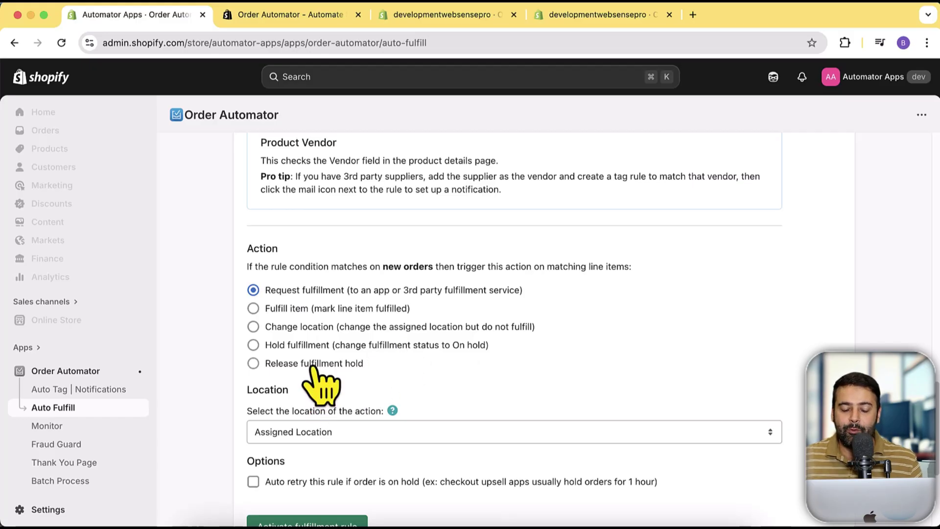
scroll(710, 387, down, 1)
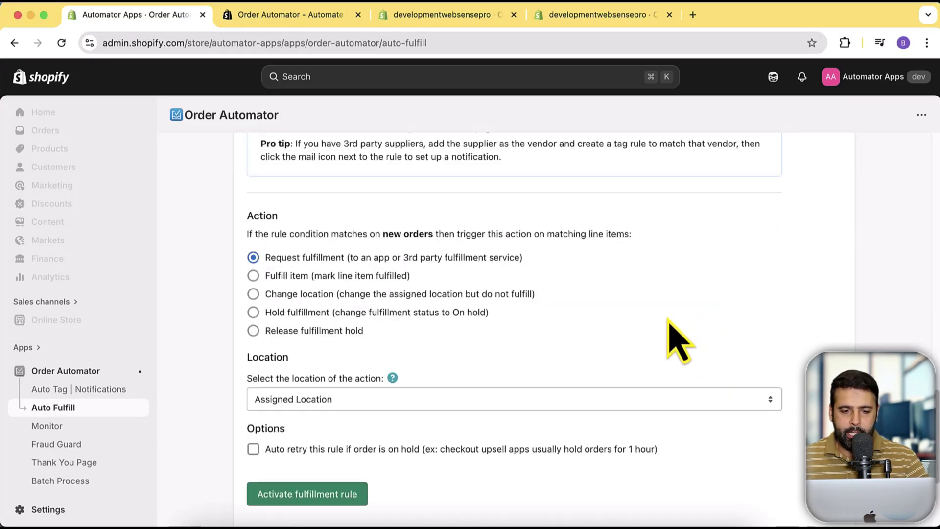
Step: Open the Tracking settings of Auto Fulfill and examine how Remote Tracking works and the option for enabling it
scroll(683, 319, up, 20)
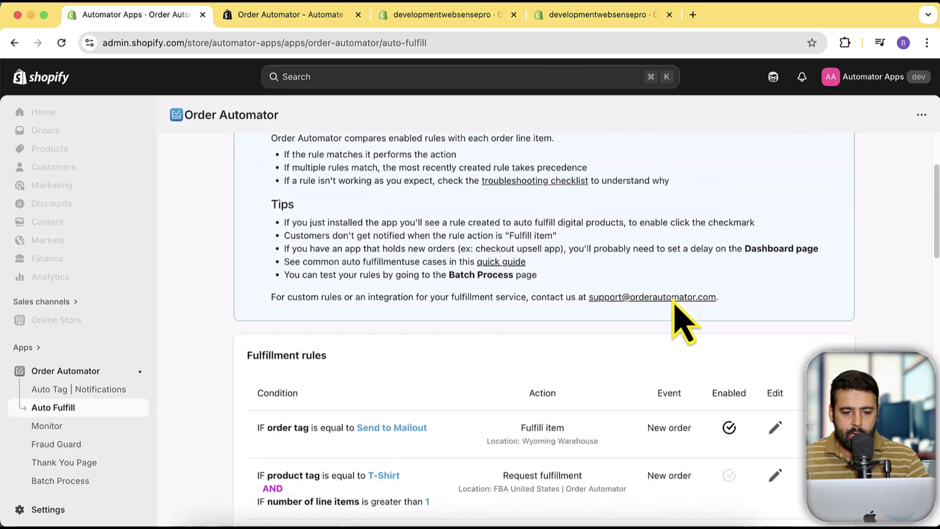
click(366, 206)
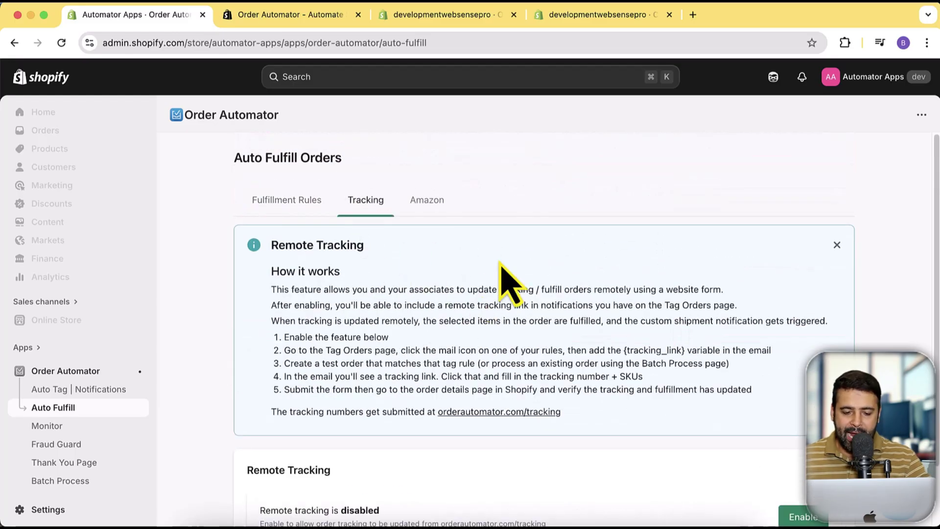
scroll(505, 279, down, 2)
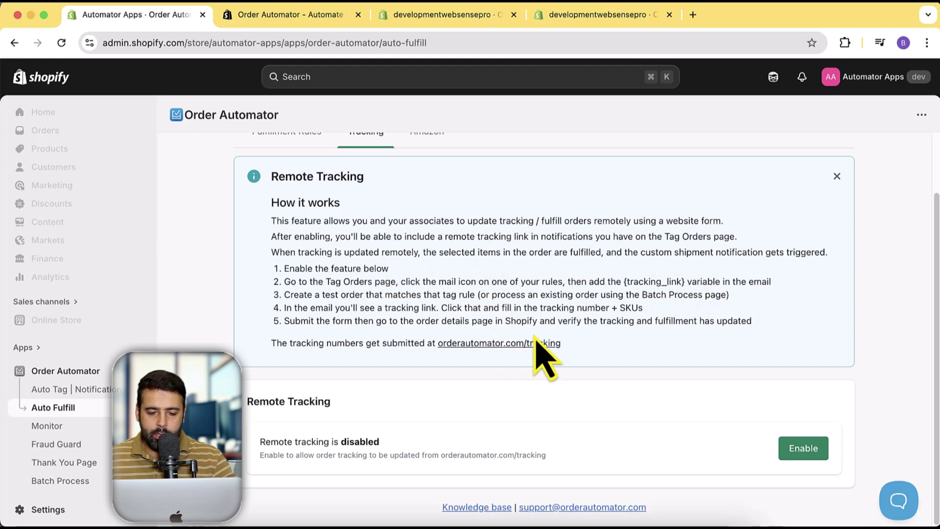
scroll(412, 275, up, 2)
Step: Open the Amazon fulfillment settings and examine the United States marketplace's notifications, shipping map, packing slip comments and SKU map
click(422, 201)
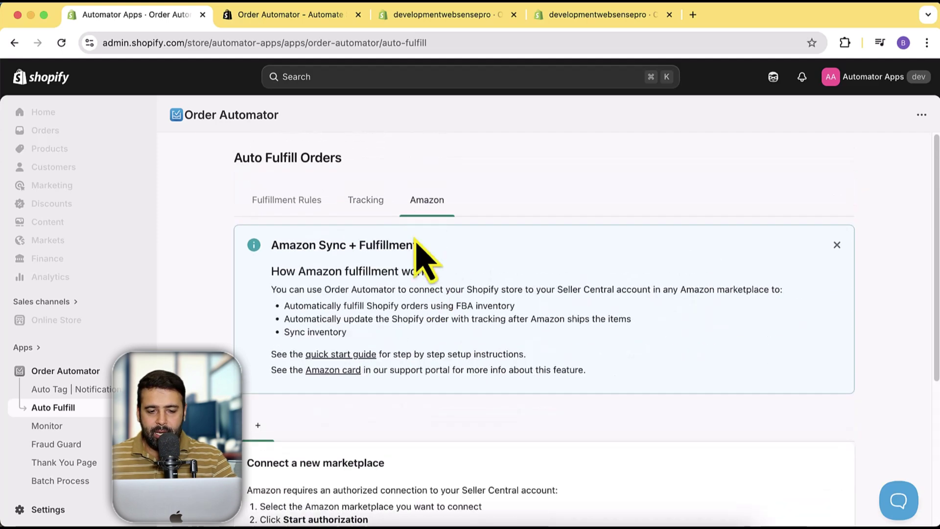
scroll(607, 230, down, 4)
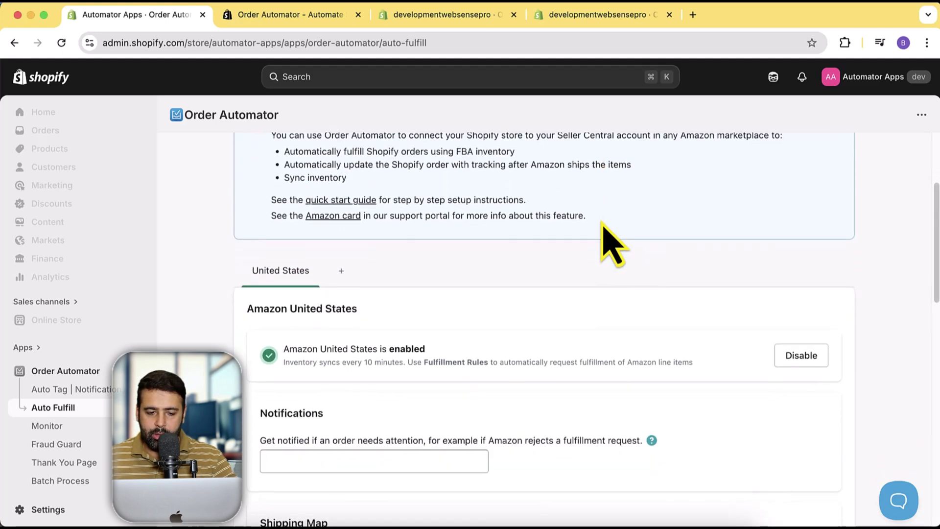
scroll(570, 225, up, 3)
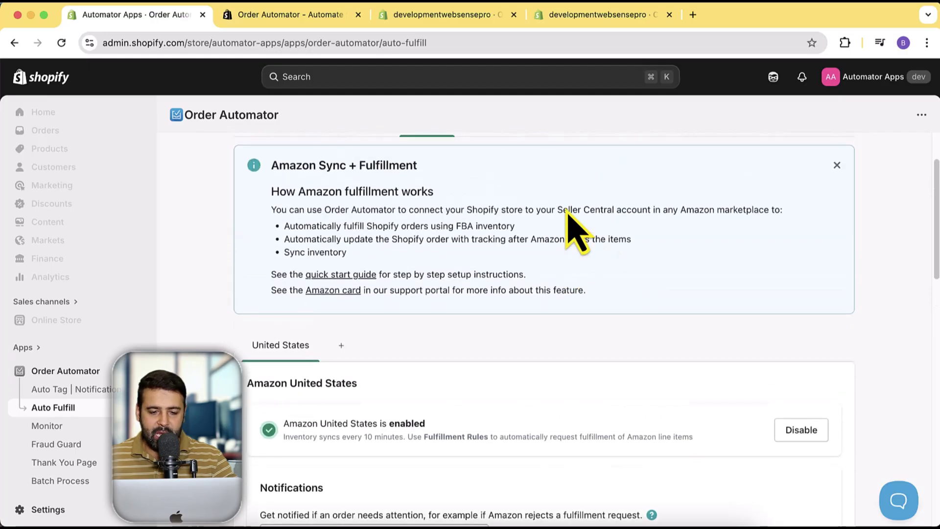
scroll(578, 232, down, 2)
scroll(570, 218, down, 3)
scroll(570, 218, up, 2)
scroll(578, 233, down, 5)
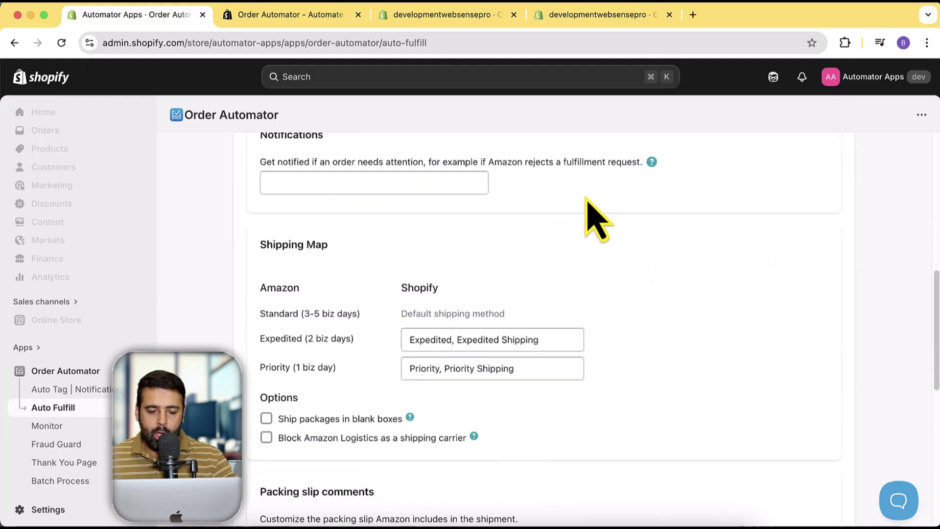
scroll(563, 233, down, 3)
scroll(566, 238, down, 2)
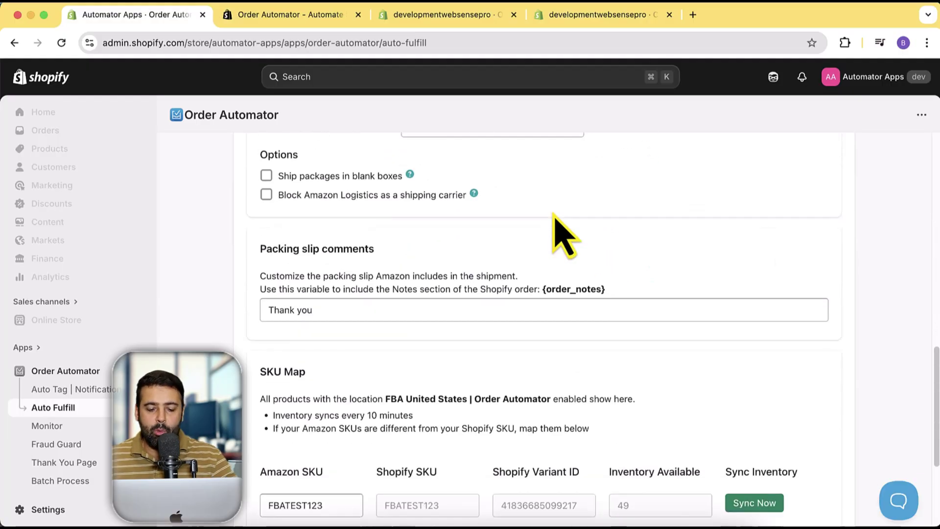
scroll(566, 238, down, 4)
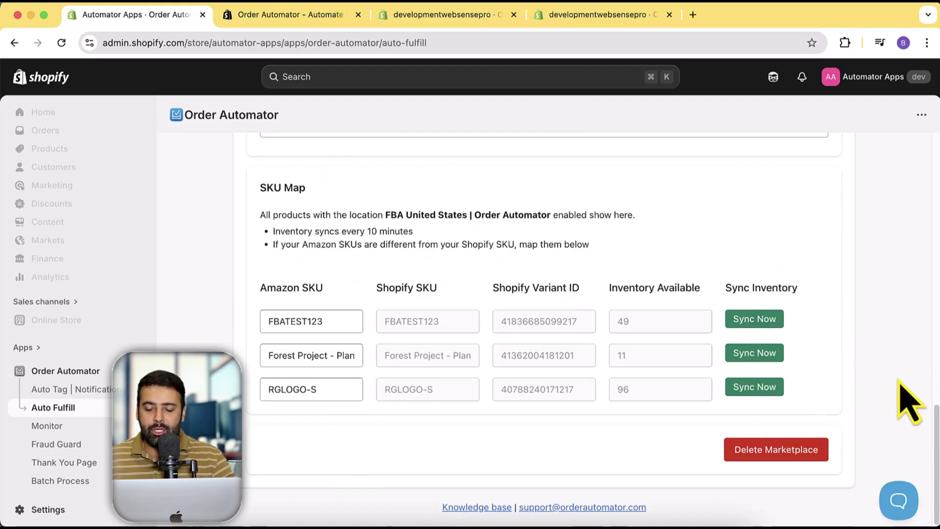
Step: Open the help widget, look at its Instant Answers articles, and close it again
click(915, 509)
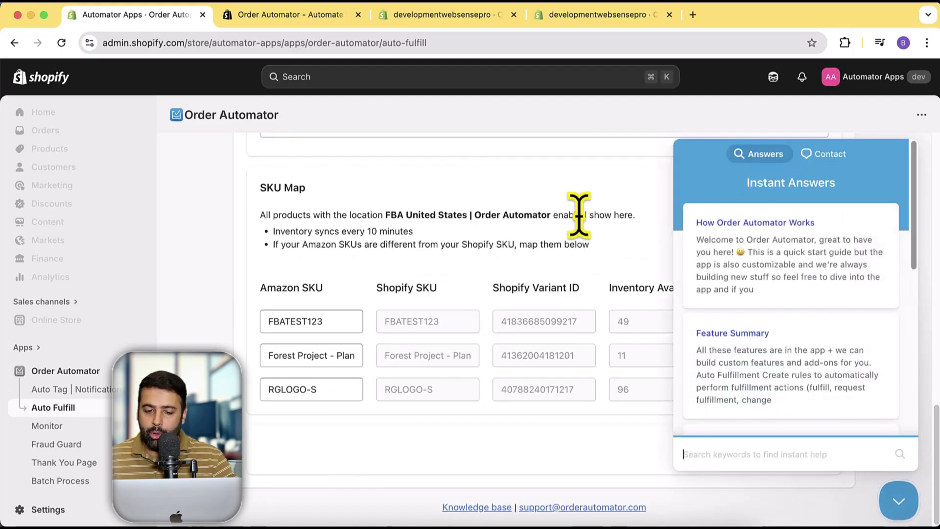
scroll(579, 215, up, 15)
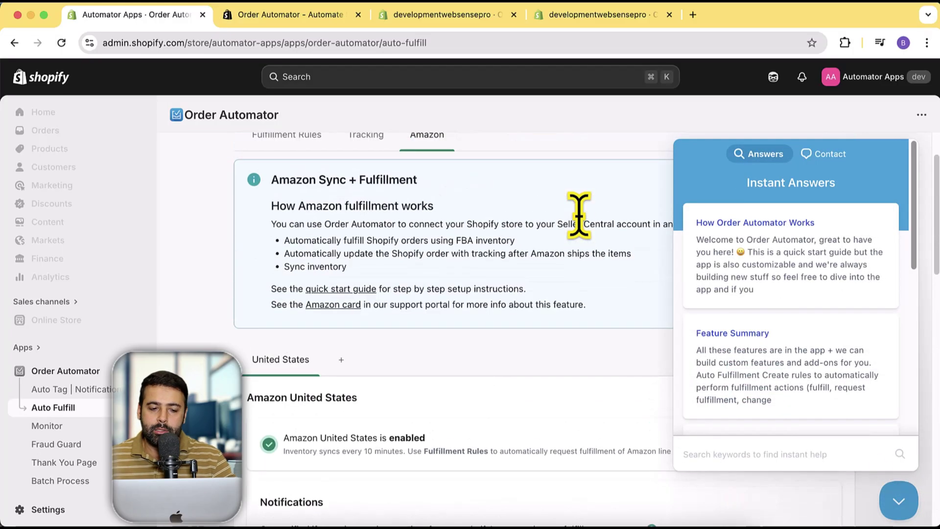
scroll(579, 214, up, 2)
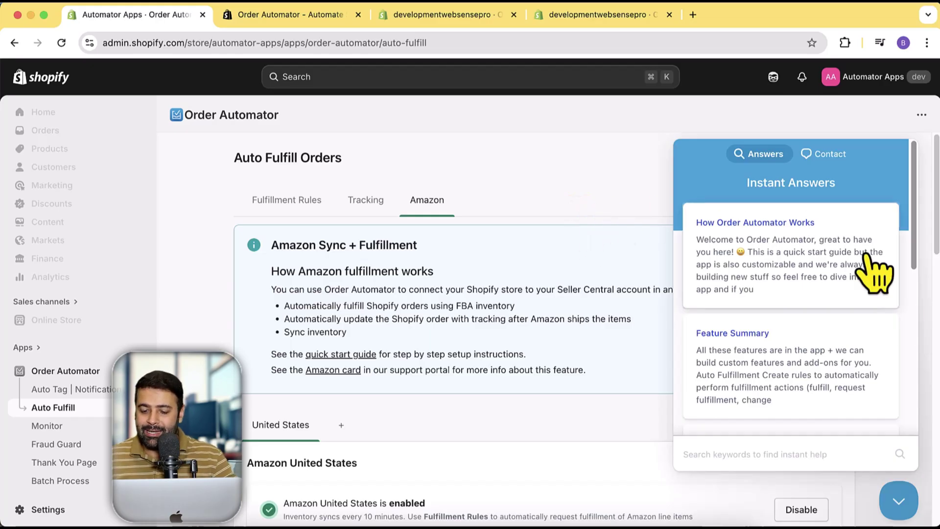
click(899, 502)
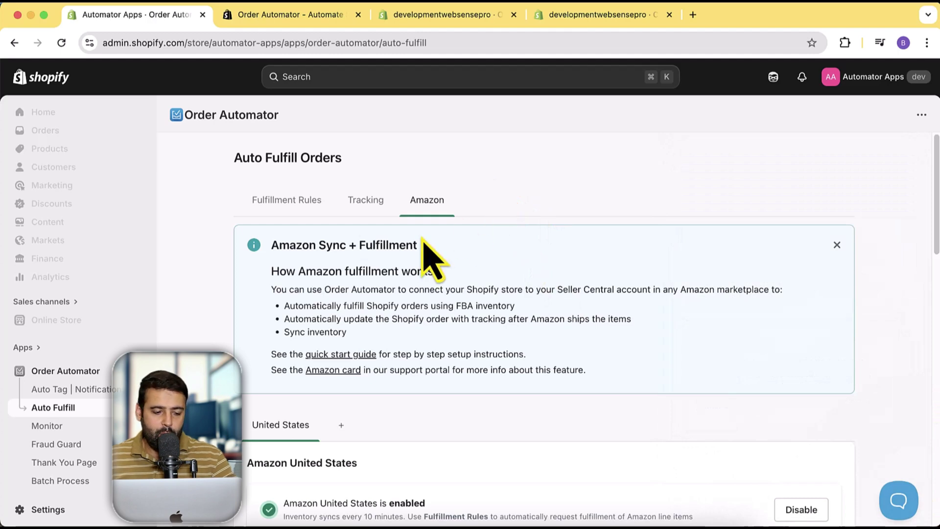
Step: Open Fraud Guard and examine its staff notification options and the settings for cancelling high and medium risk orders
scroll(101, 323, down, 1)
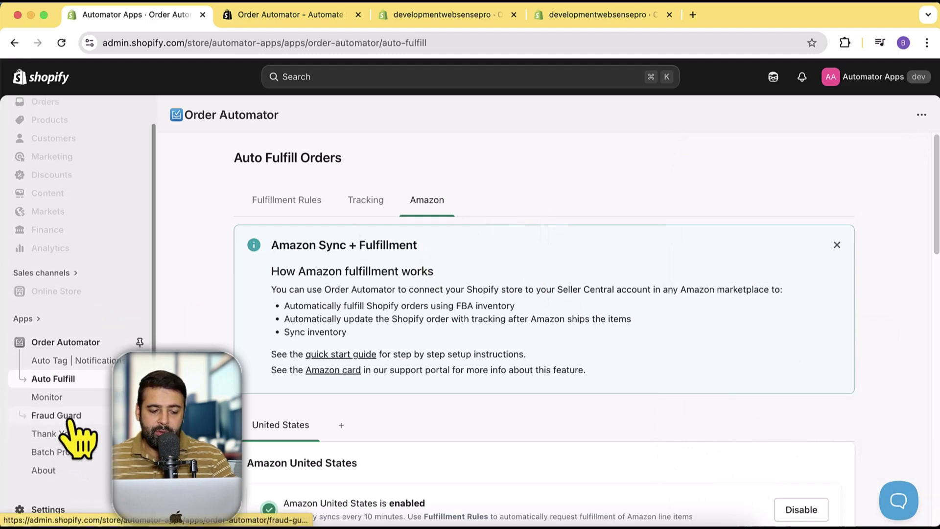
click(37, 416)
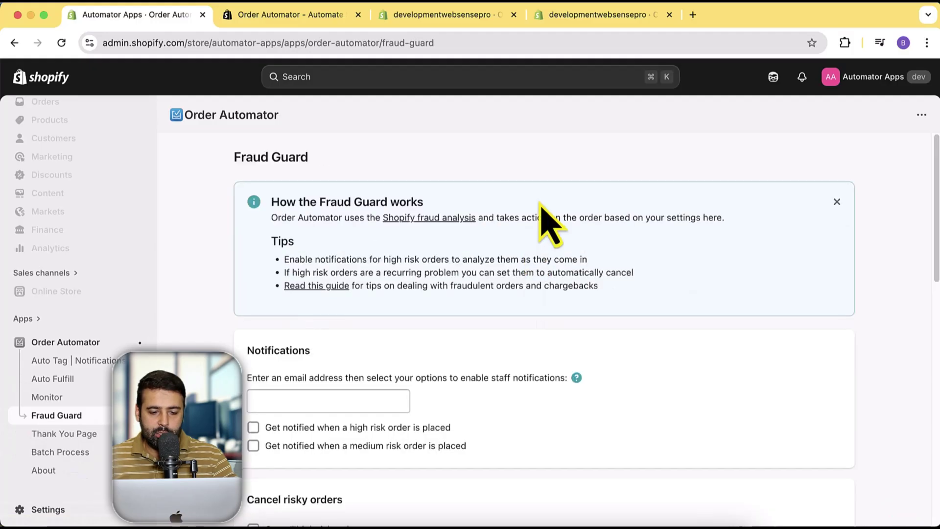
scroll(542, 213, down, 2)
scroll(544, 218, down, 2)
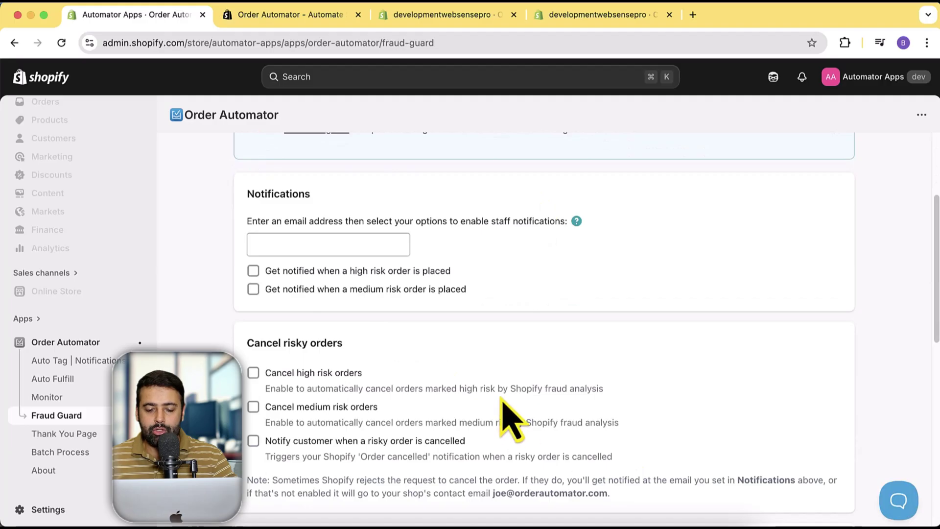
drag(510, 389, 614, 397)
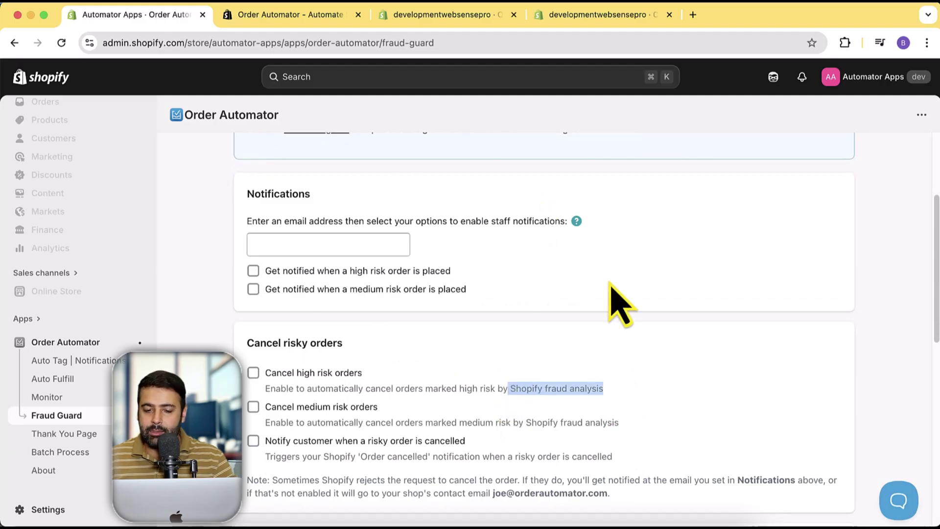
scroll(619, 304, up, 3)
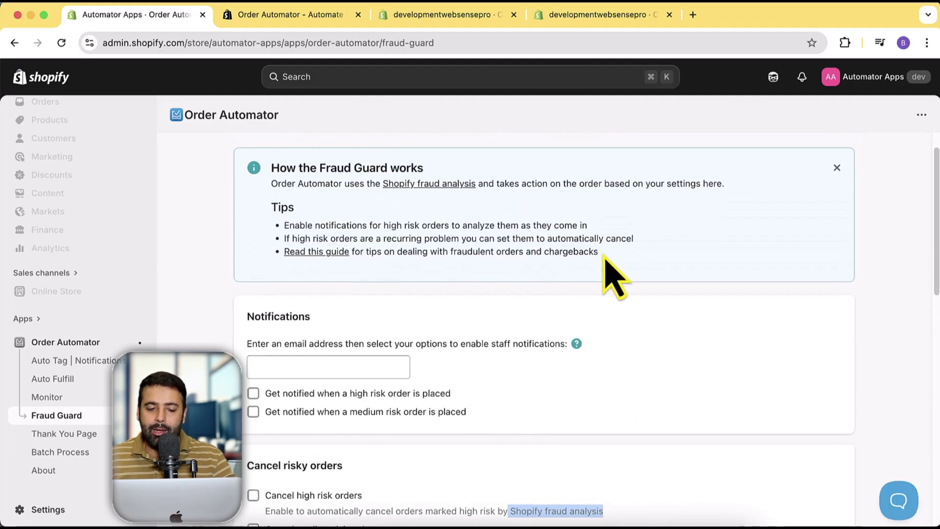
scroll(613, 271, down, 3)
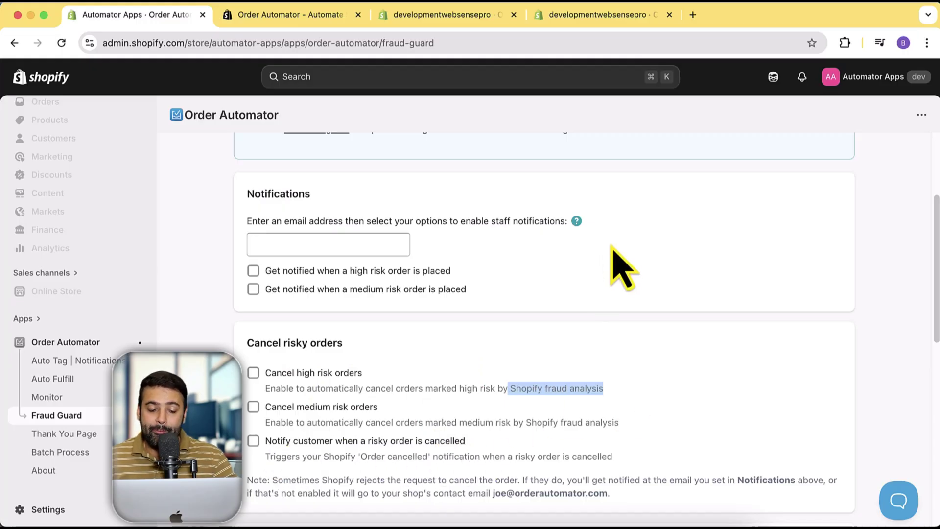
scroll(613, 249, down, 3)
scroll(603, 275, up, 6)
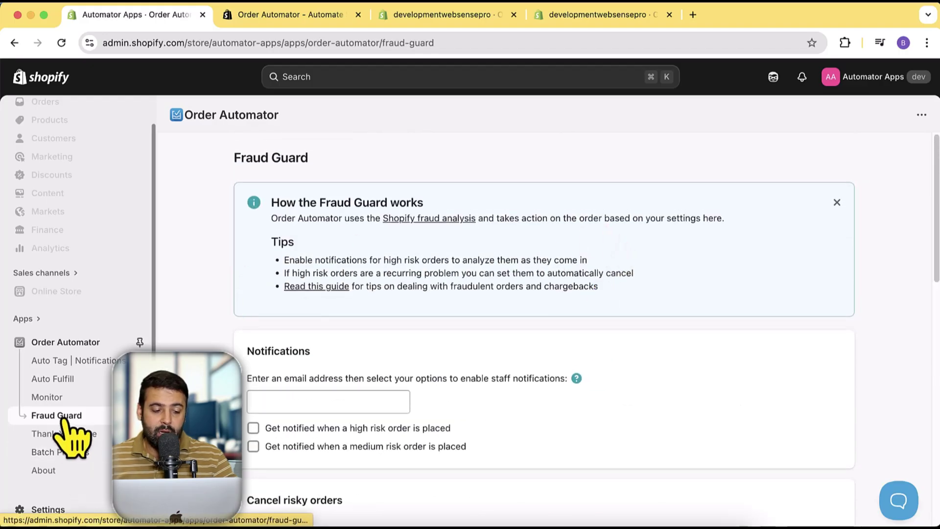
Step: Open Batch Process and examine the options for processing one order and for bulk processing orders by date range
click(78, 456)
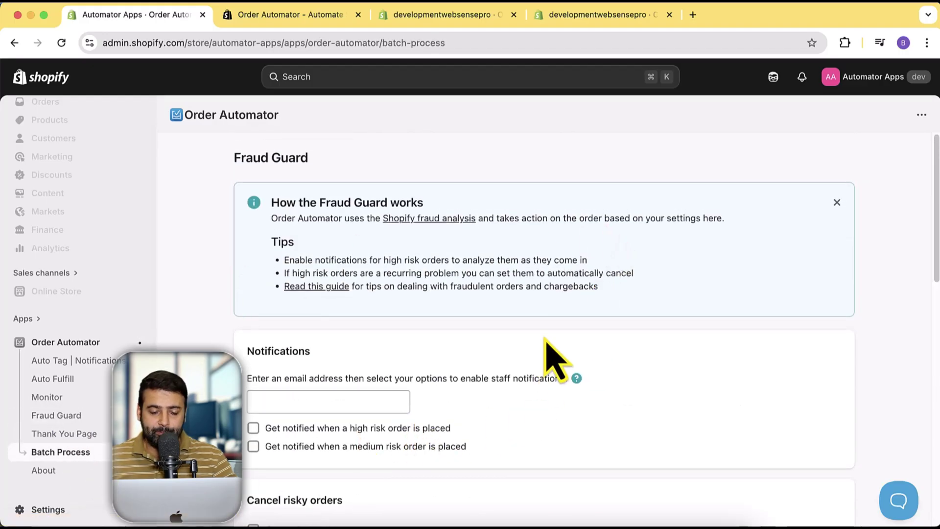
scroll(563, 245, down, 3)
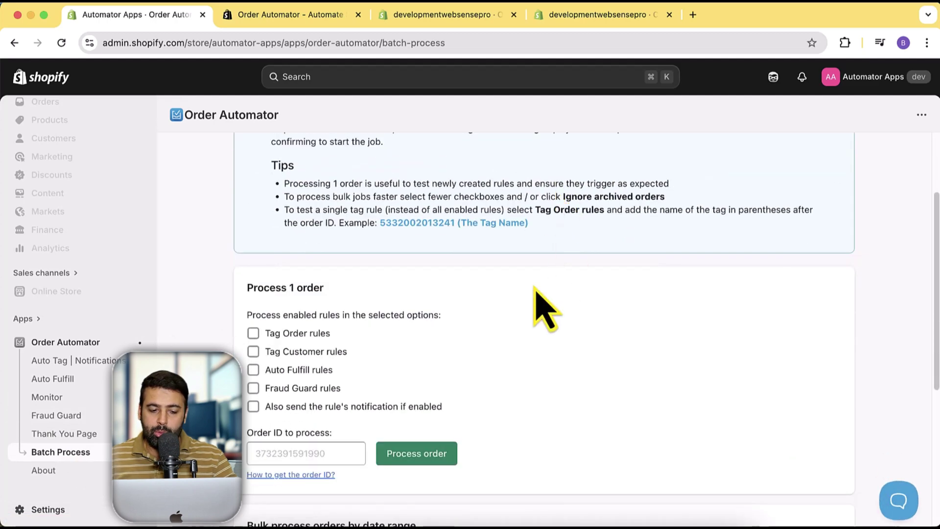
scroll(478, 326, down, 3)
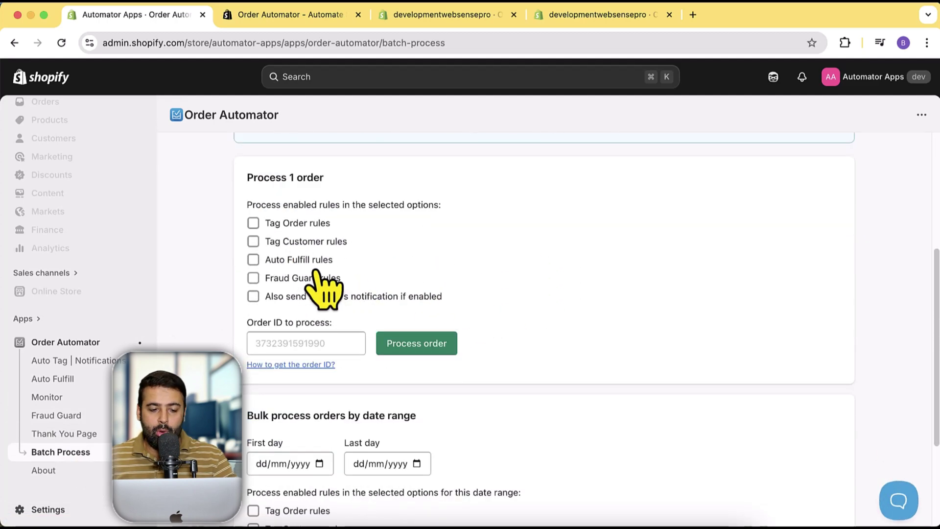
scroll(547, 230, down, 3)
scroll(509, 279, down, 1)
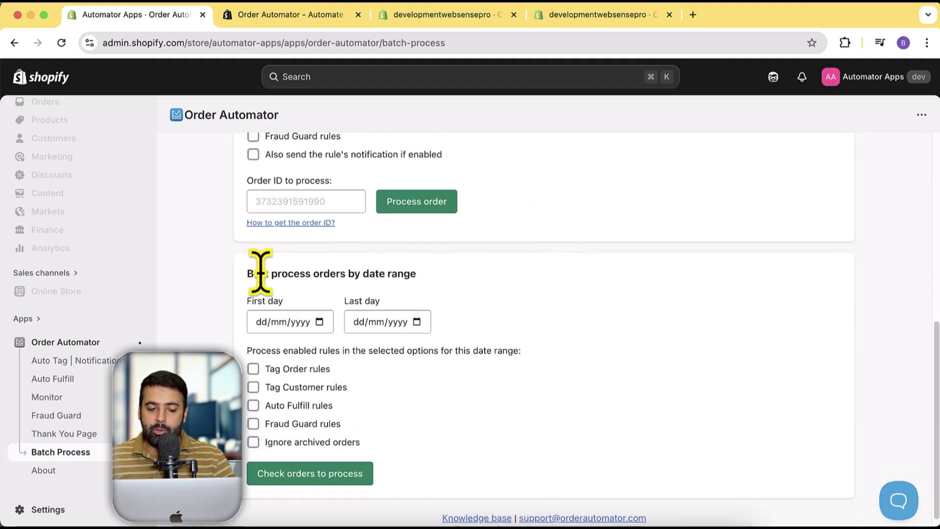